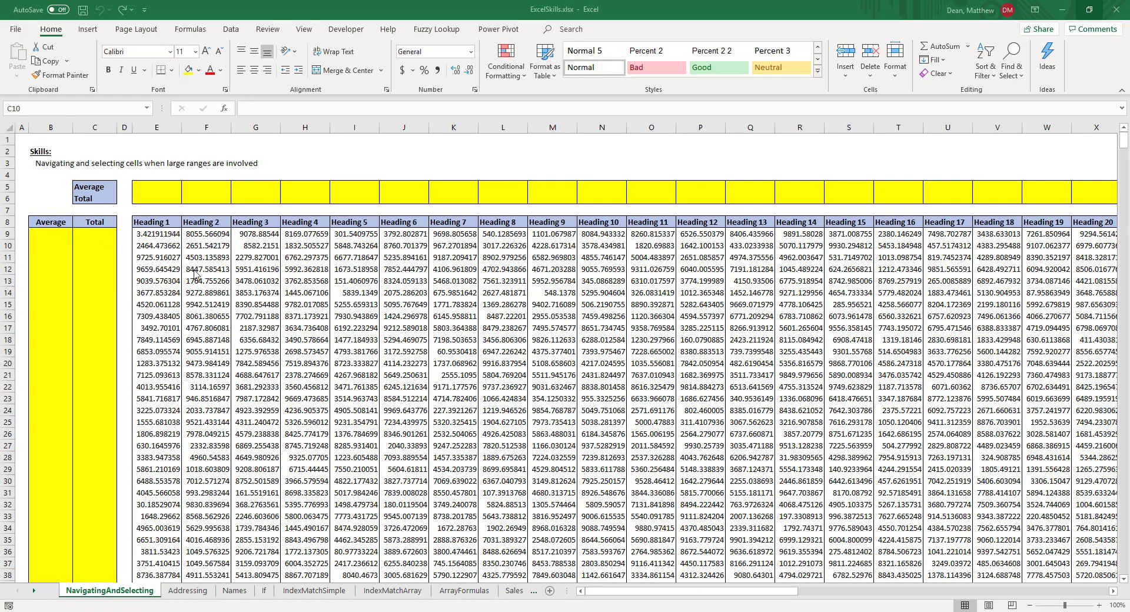
Step: Enlarge the NavigatingAndSelecting sheet to 140% and bring the row 9 Average and Total cells into view
click(1099, 605)
click(1099, 605)
click(1099, 605)
click(1099, 606)
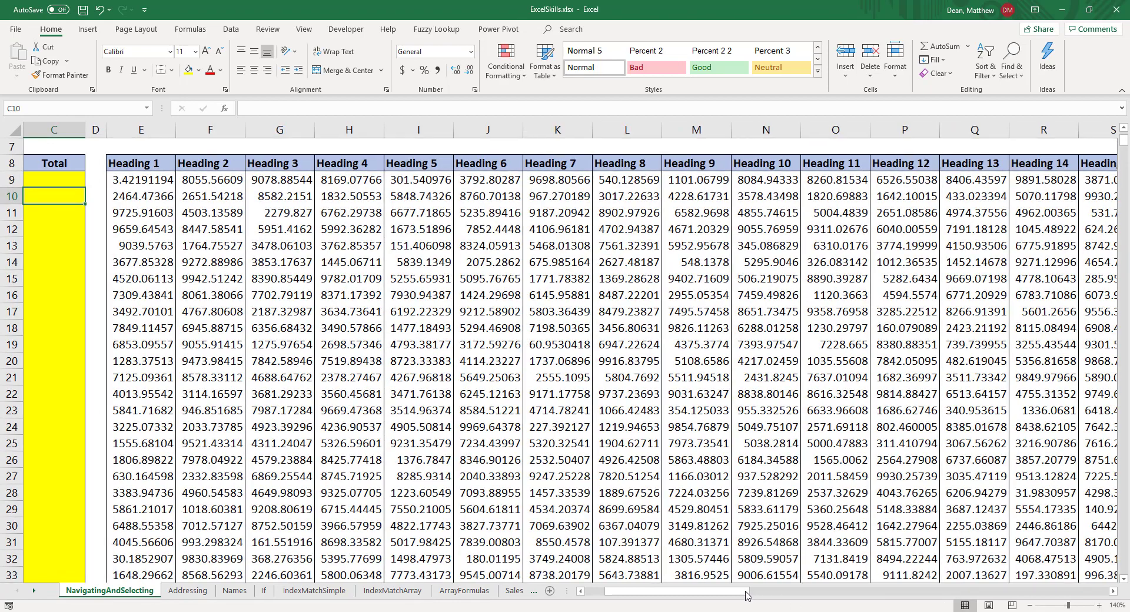
drag(745, 592, 723, 591)
scroll(131, 305, up, 2)
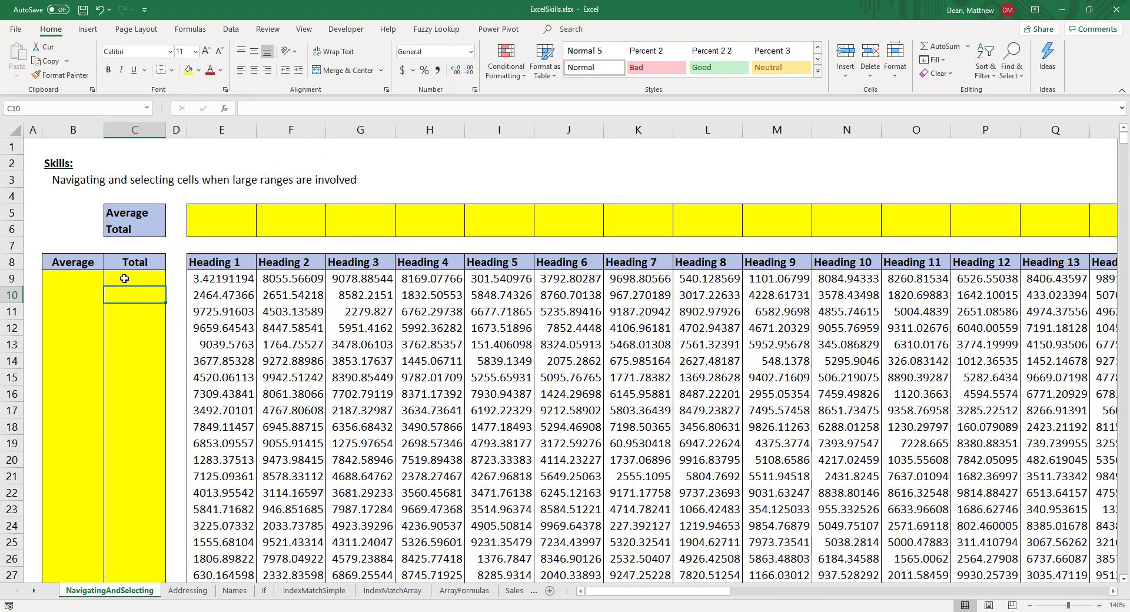
click(97, 279)
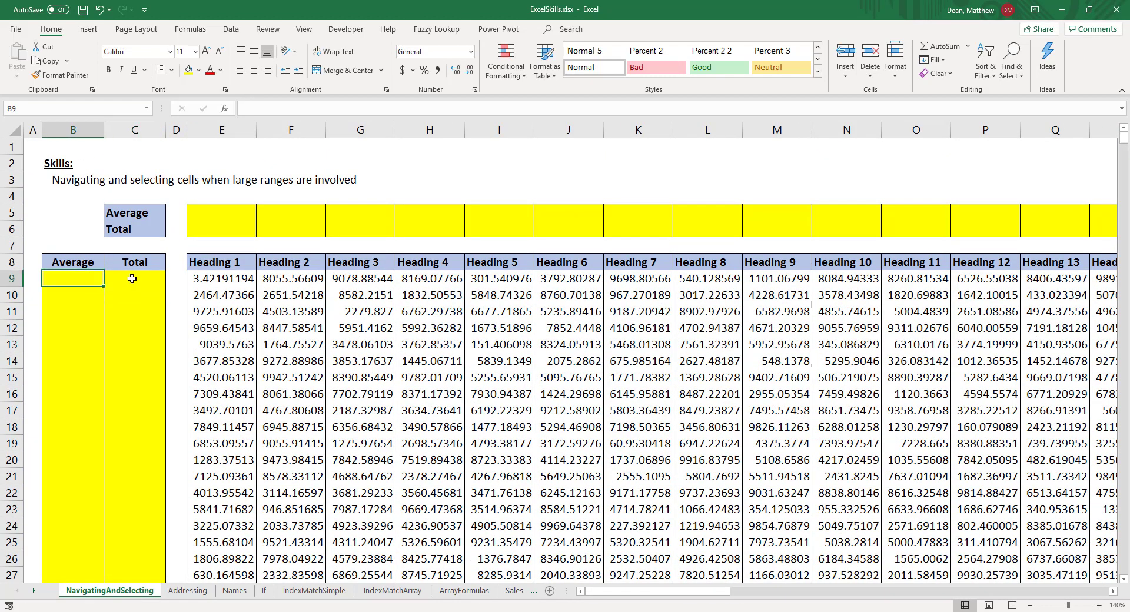
drag(194, 279, 503, 281)
Step: Enter a SUM formula in C9 that totals the row 9 values E9:BB9
click(124, 277)
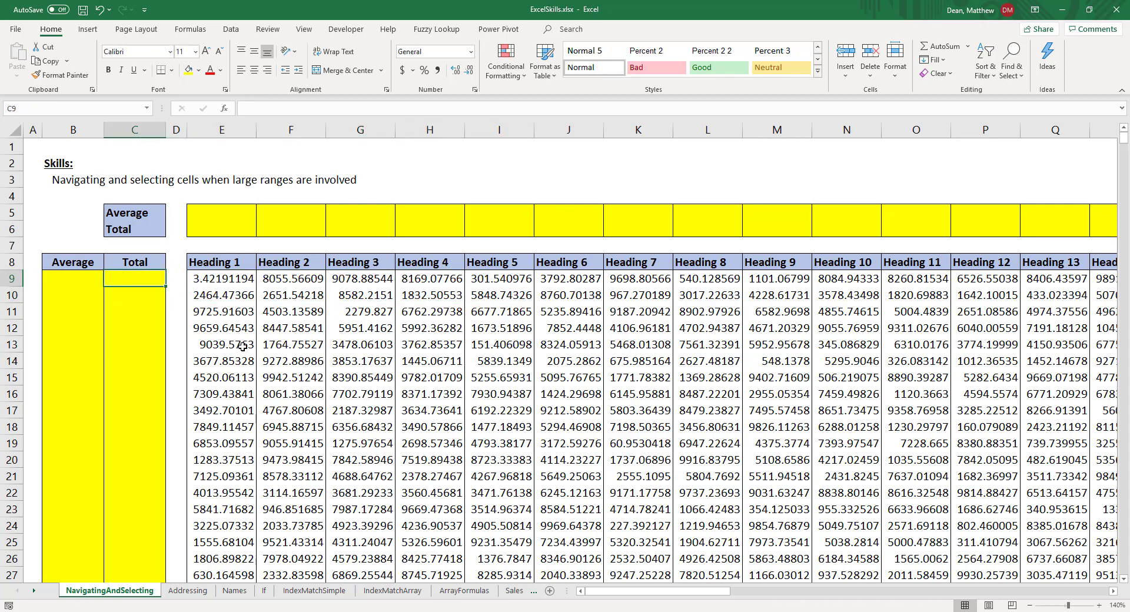
text(=sum()
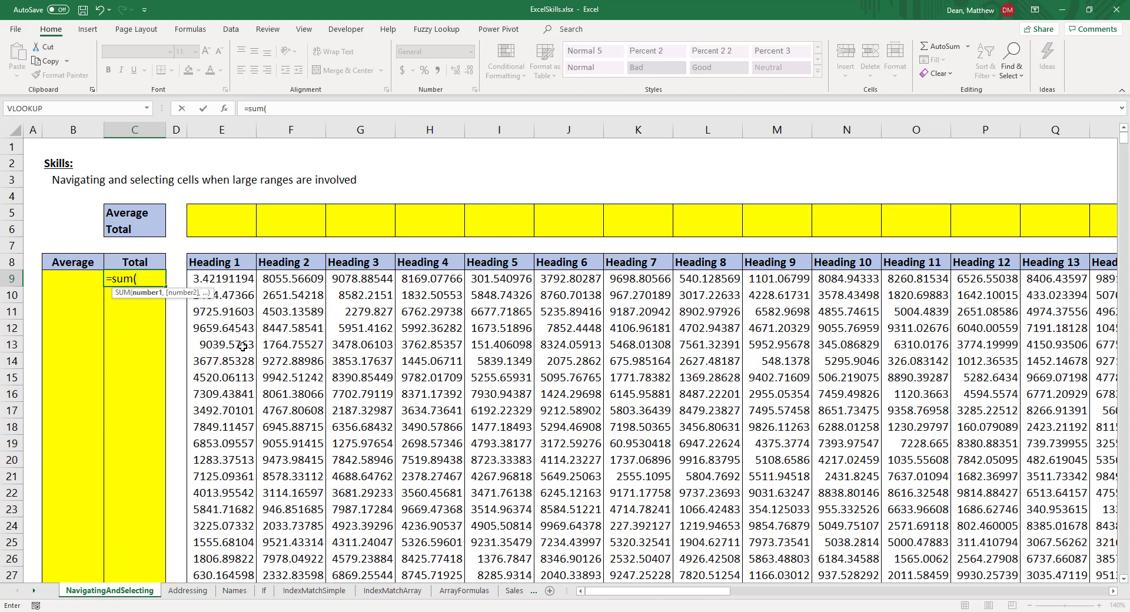
key(Right)
key(Right)
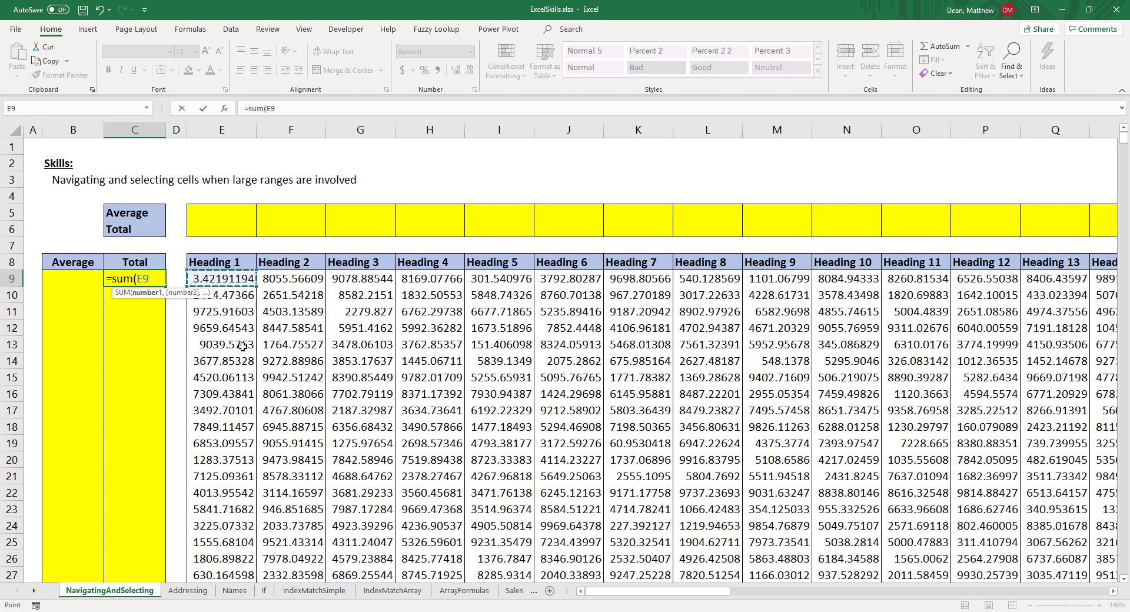
drag(247, 278, 1017, 280)
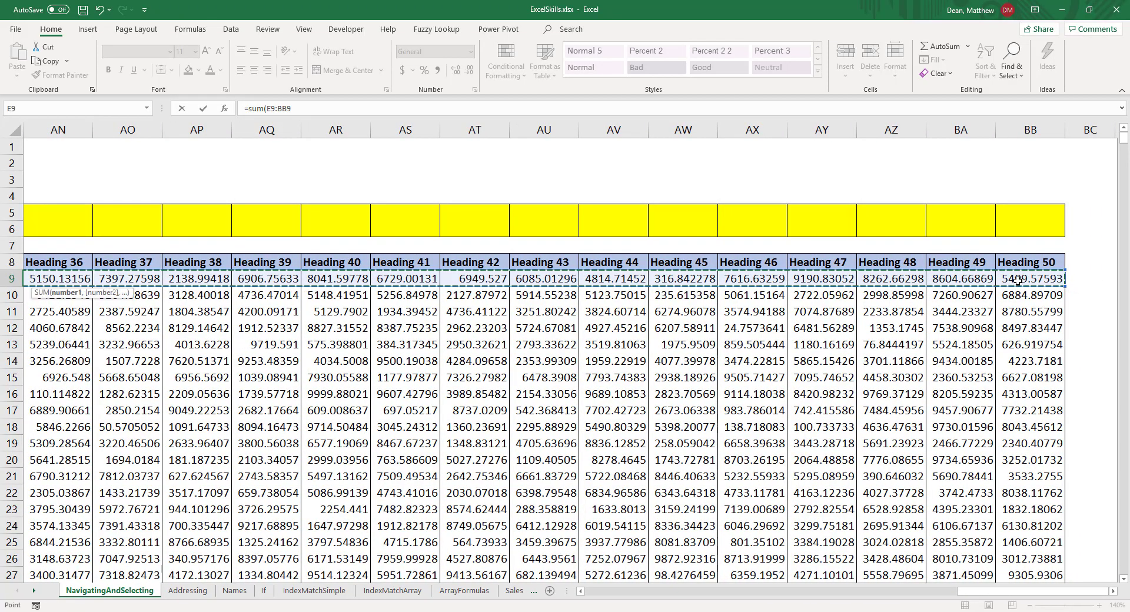
key(Return)
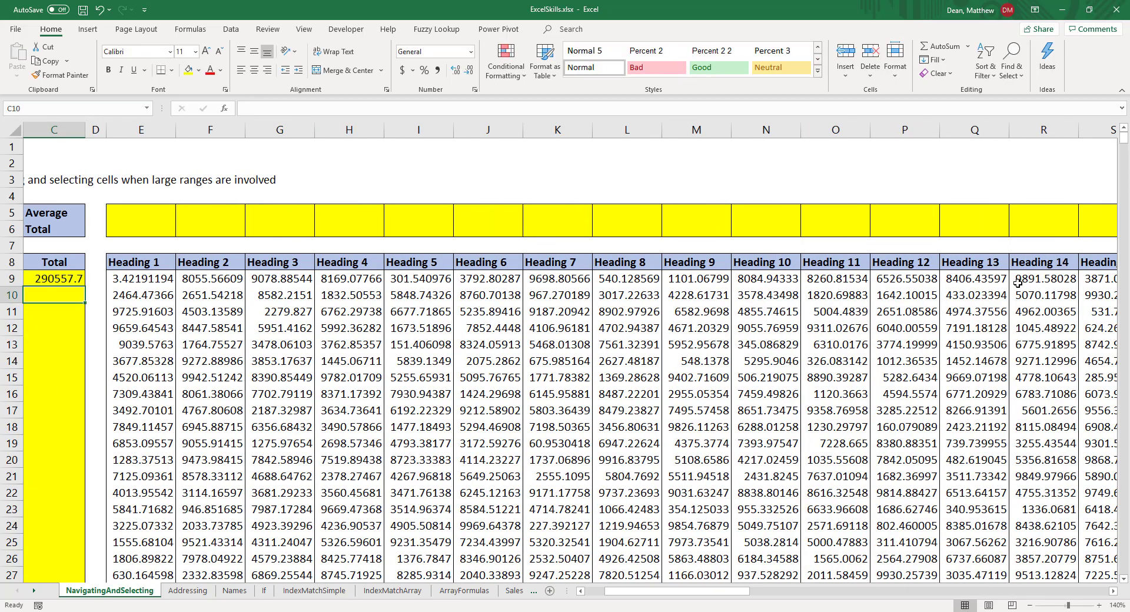
Step: Clear the total in C9 and enter =sum(E9:BB9) there again
drag(748, 591, 678, 596)
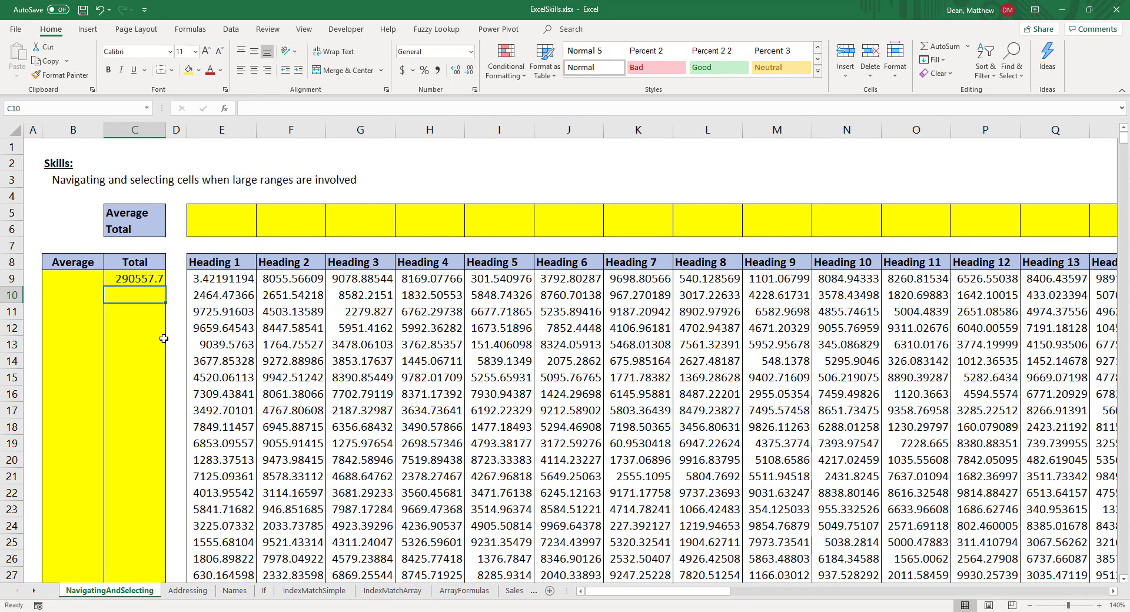
click(145, 279)
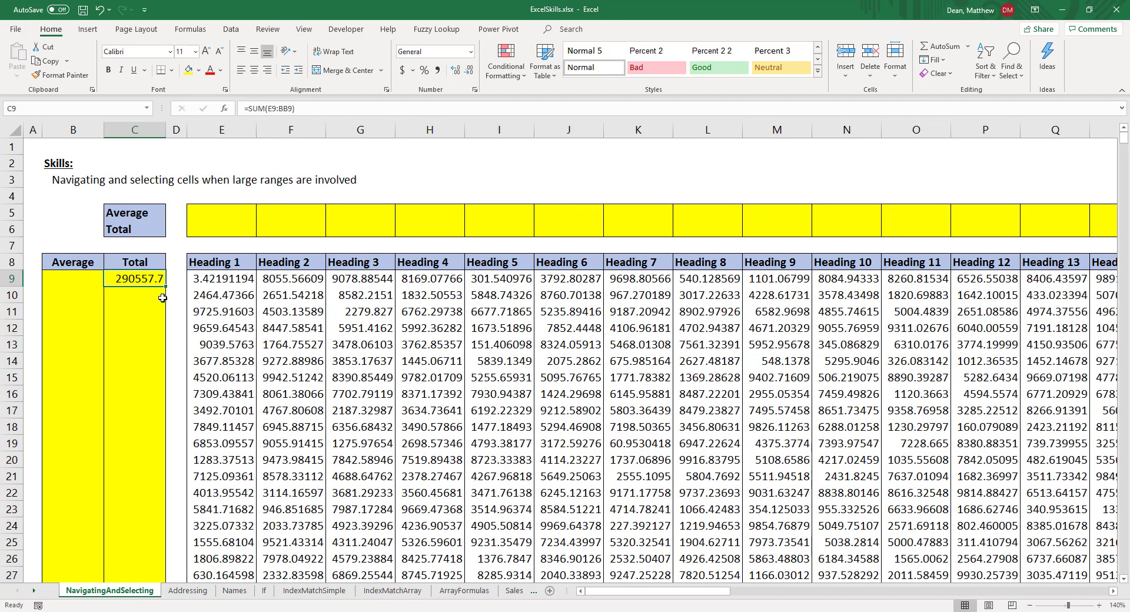
key(Delete)
text(=sum()
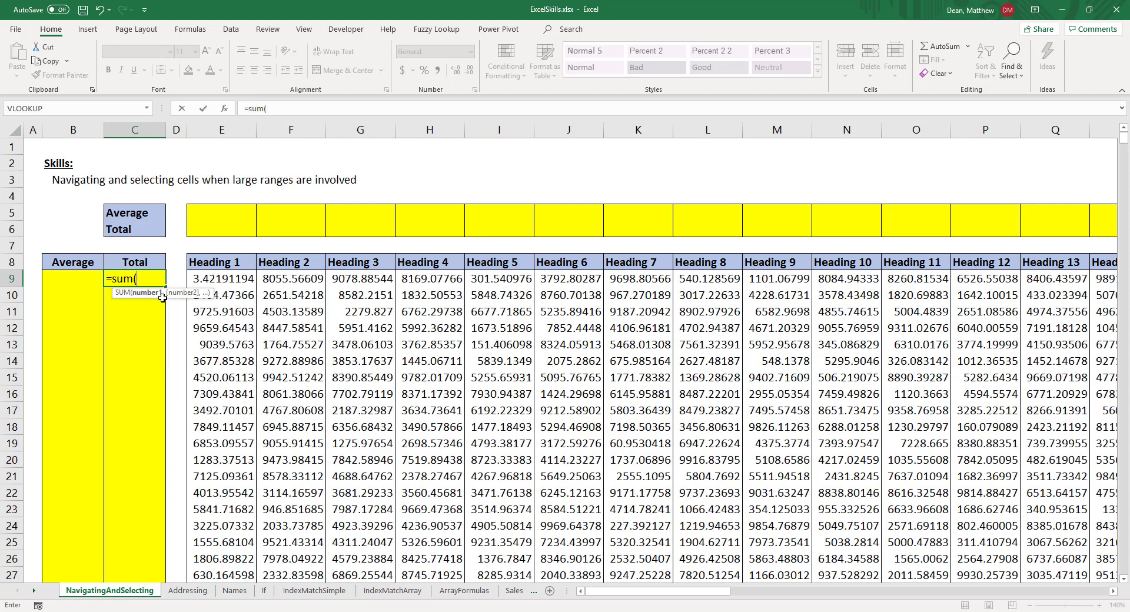
key(ctrl+Right)
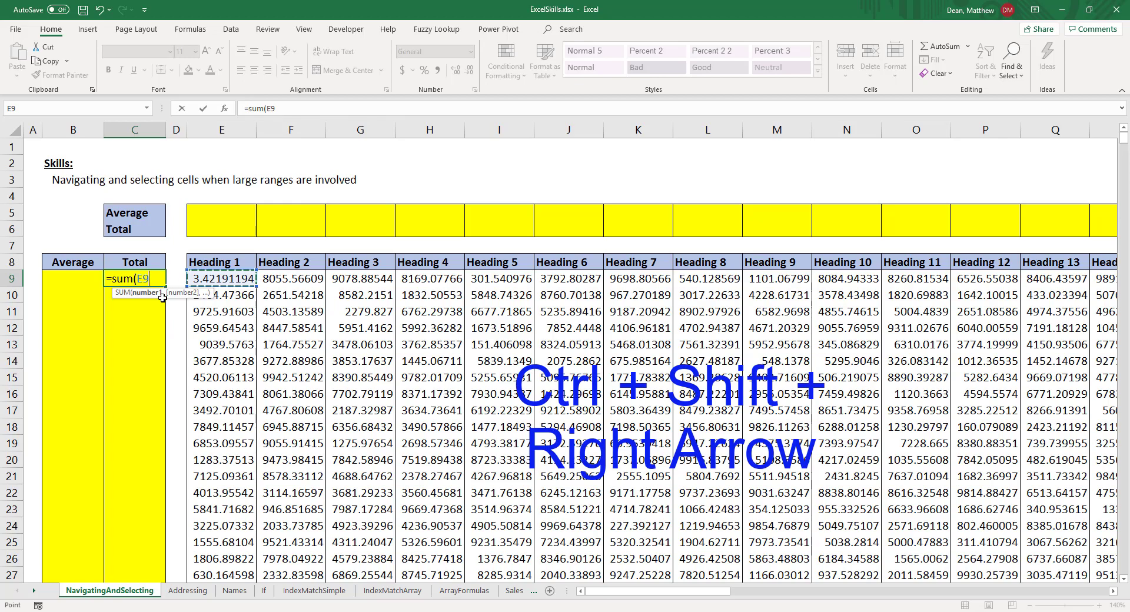
key(ctrl+shift+Right)
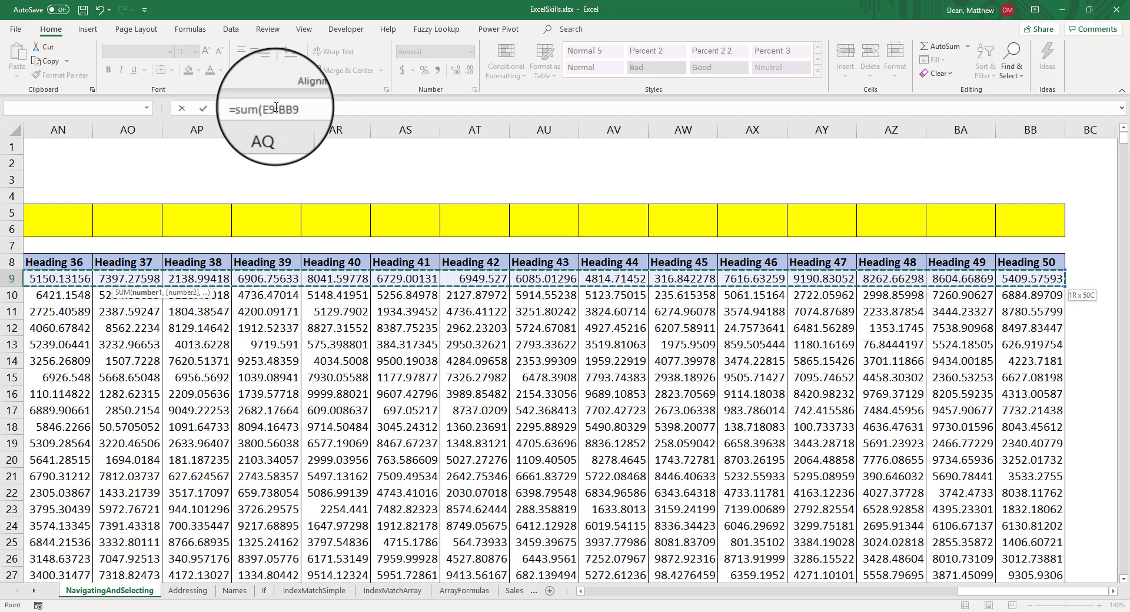
text())
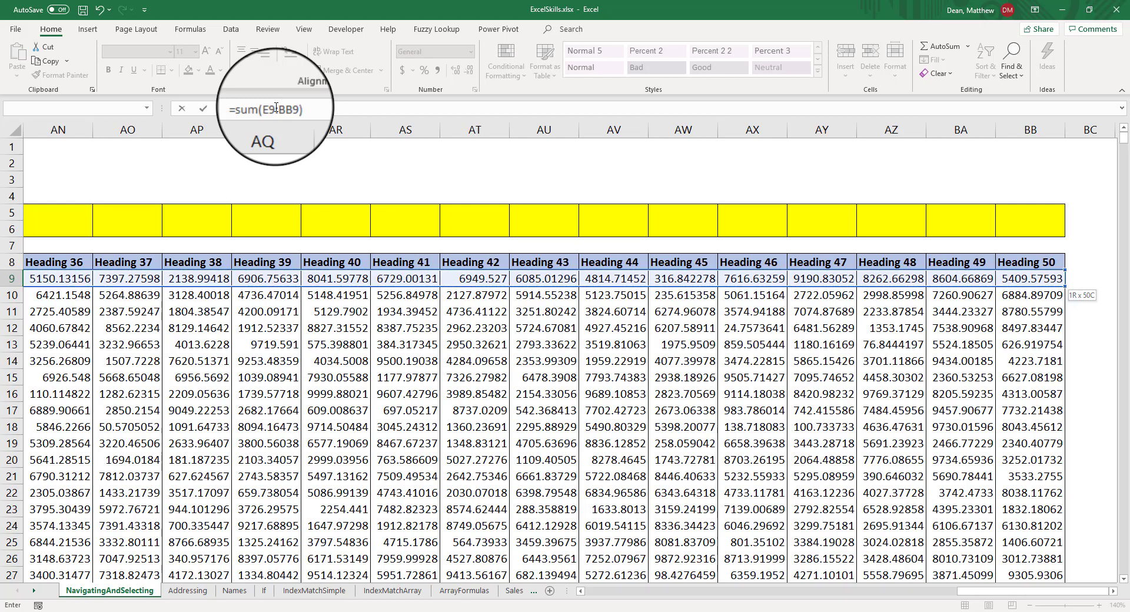
key(Return)
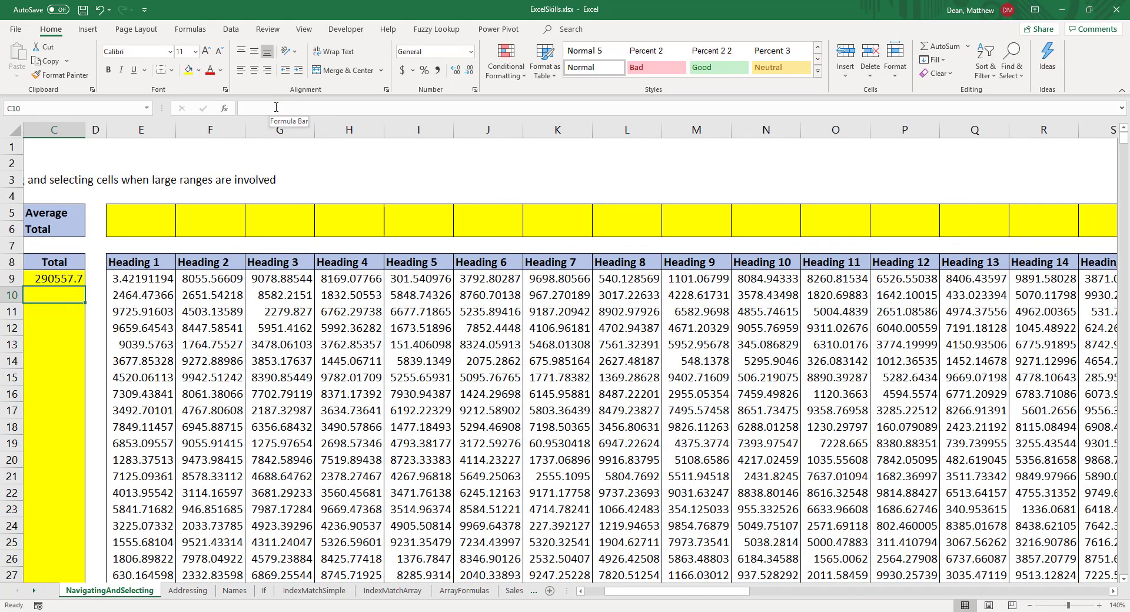
Step: Copy the C9 total formula down to C17 and check the range referenced by the copy in C10
drag(668, 597, 647, 597)
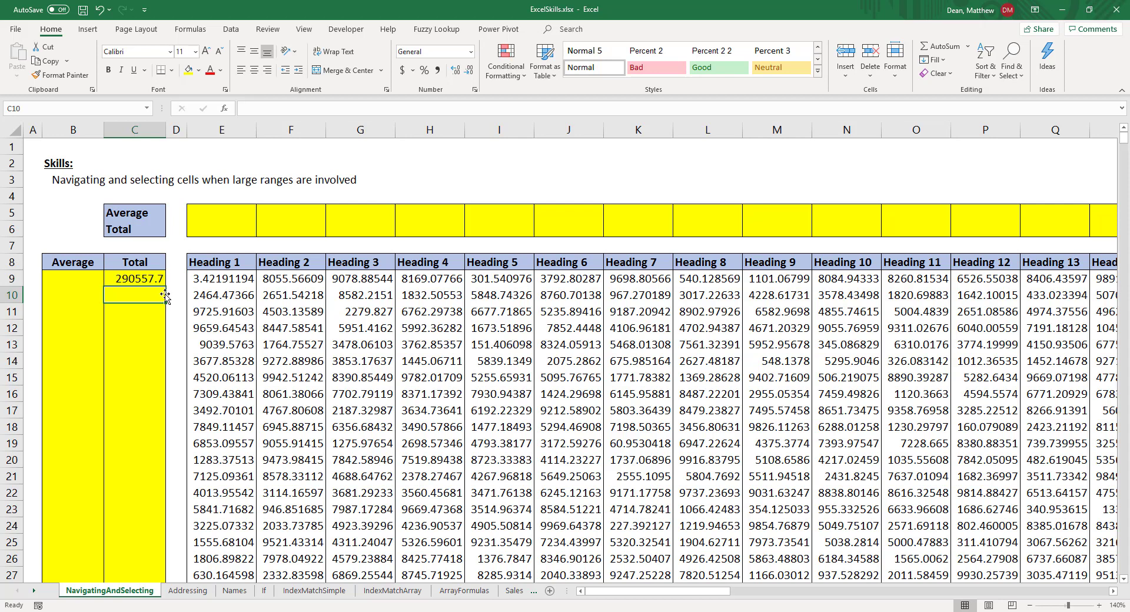
click(147, 276)
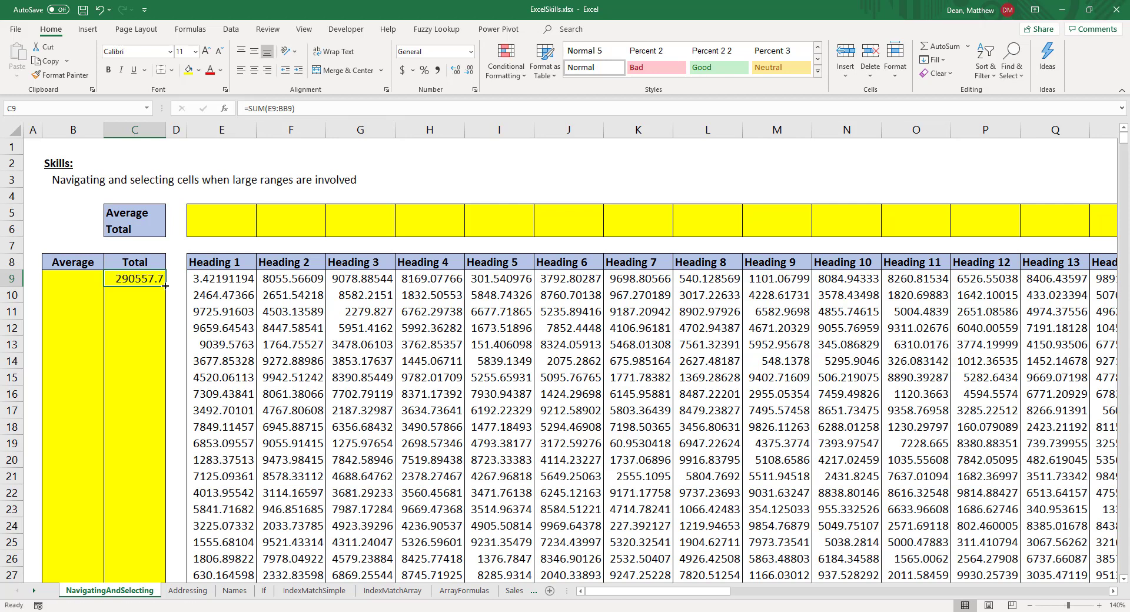
drag(166, 286, 156, 423)
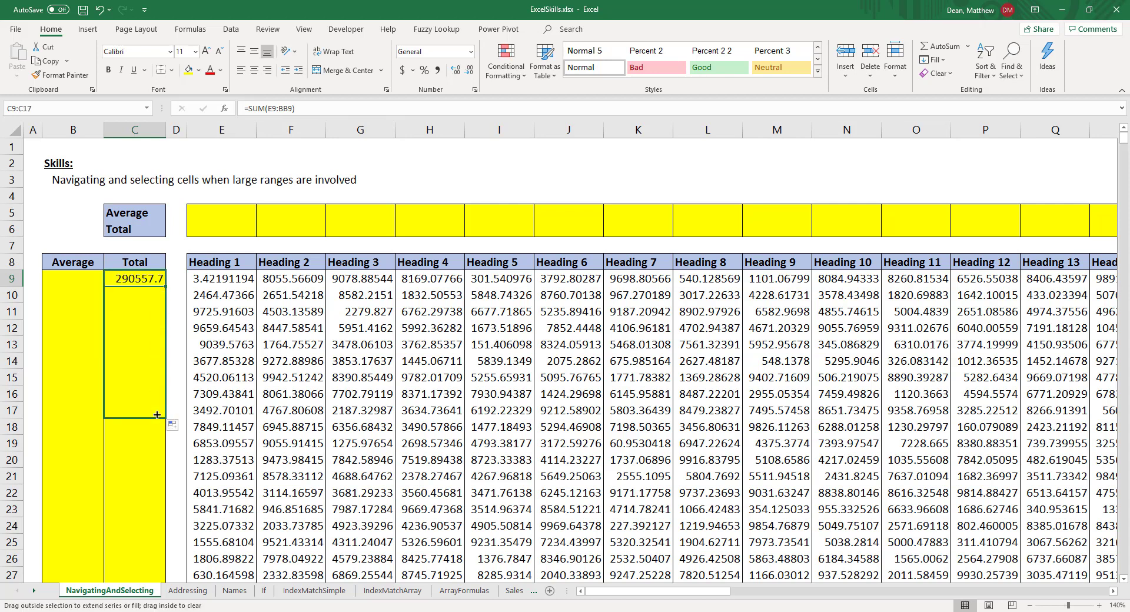
click(140, 294)
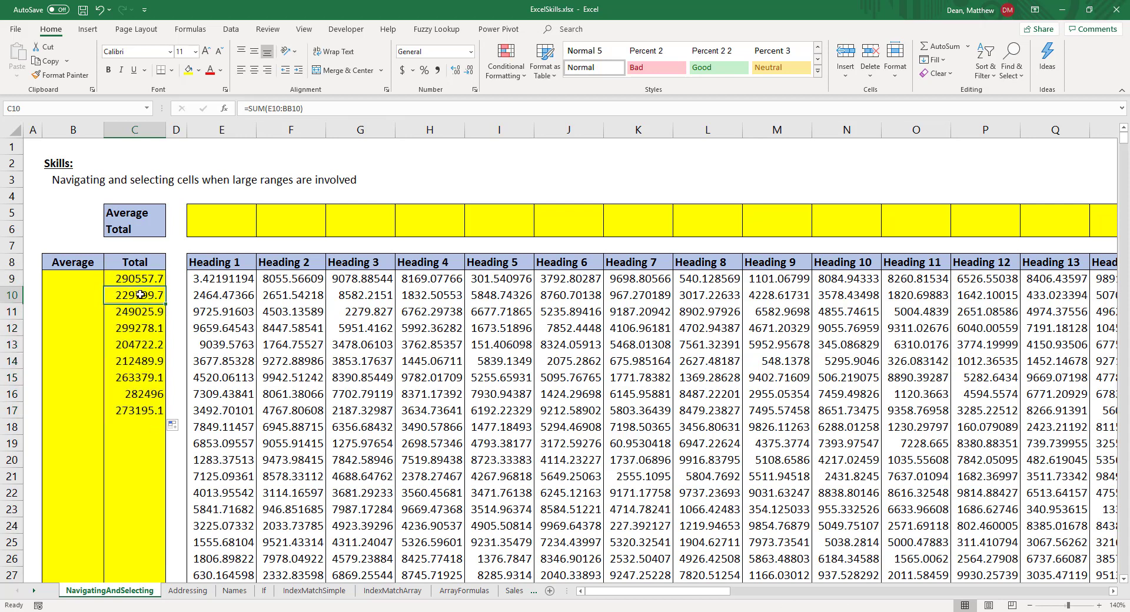
double_click(140, 295)
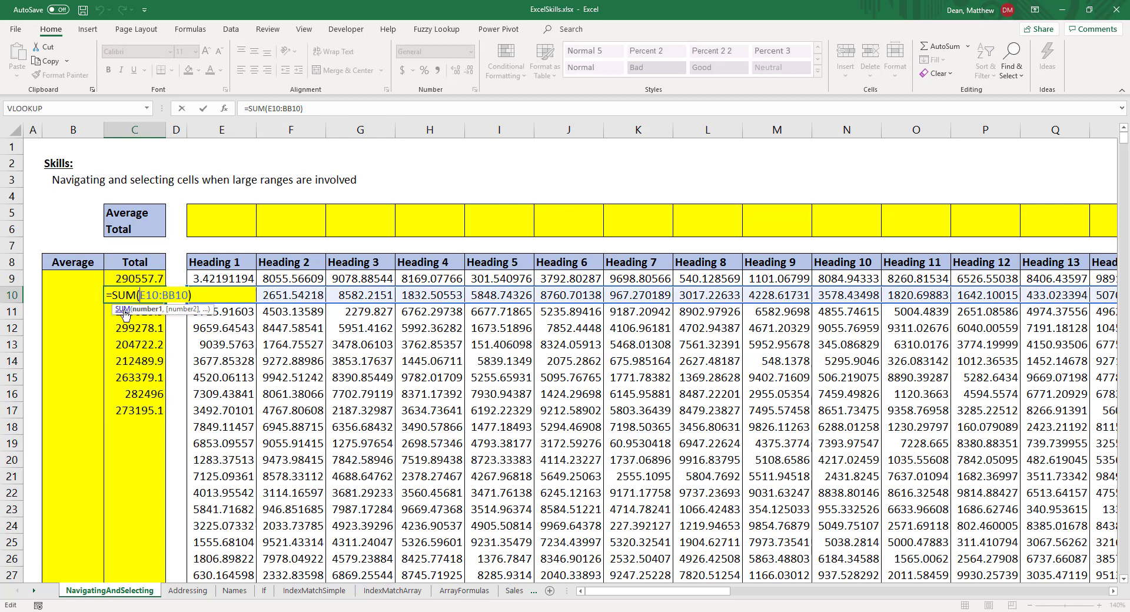
key(Return)
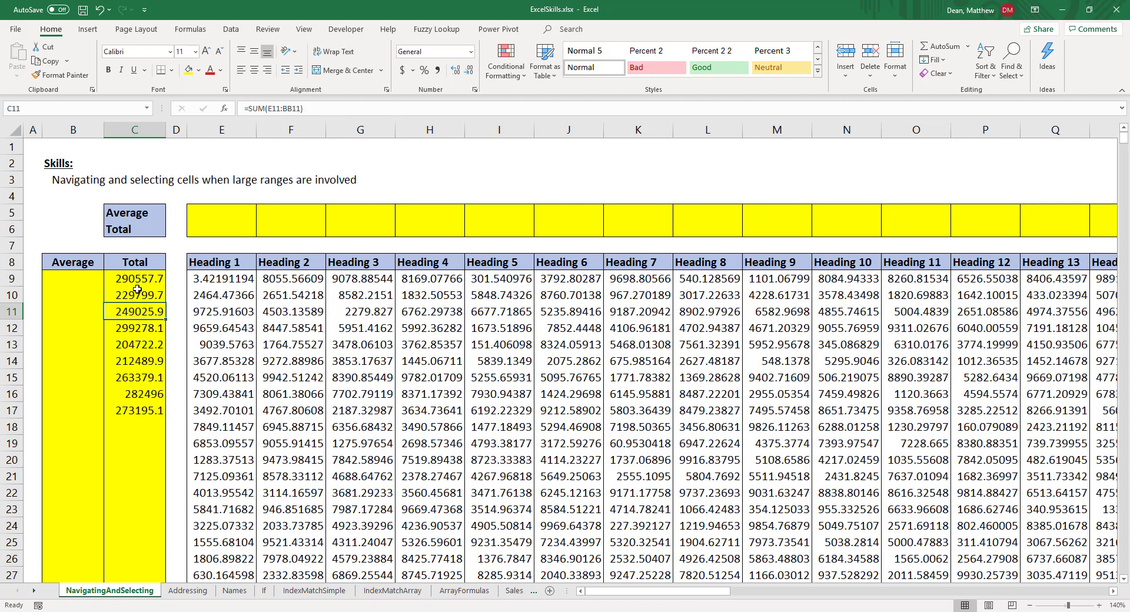
Step: Try to auto-fill the C9 total formula down the entire Total column
click(157, 283)
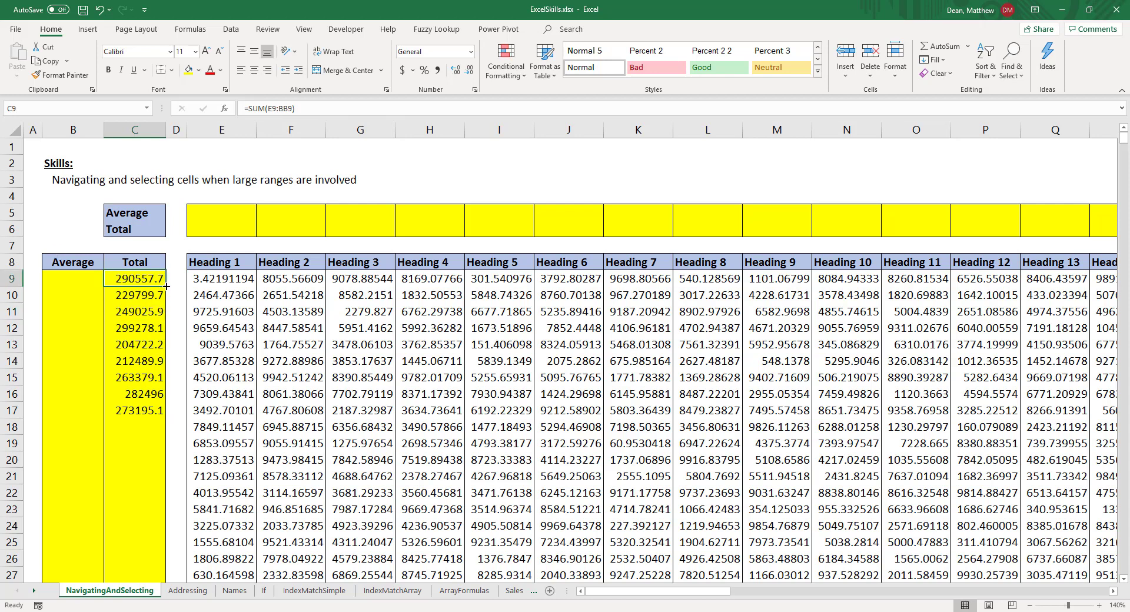
double_click(167, 287)
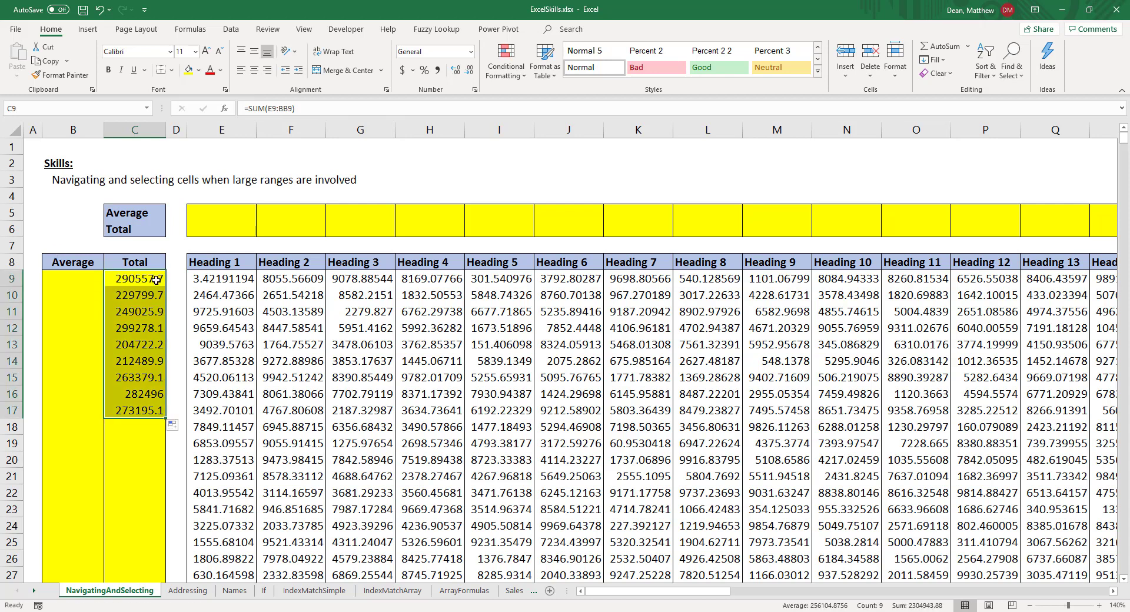
click(145, 299)
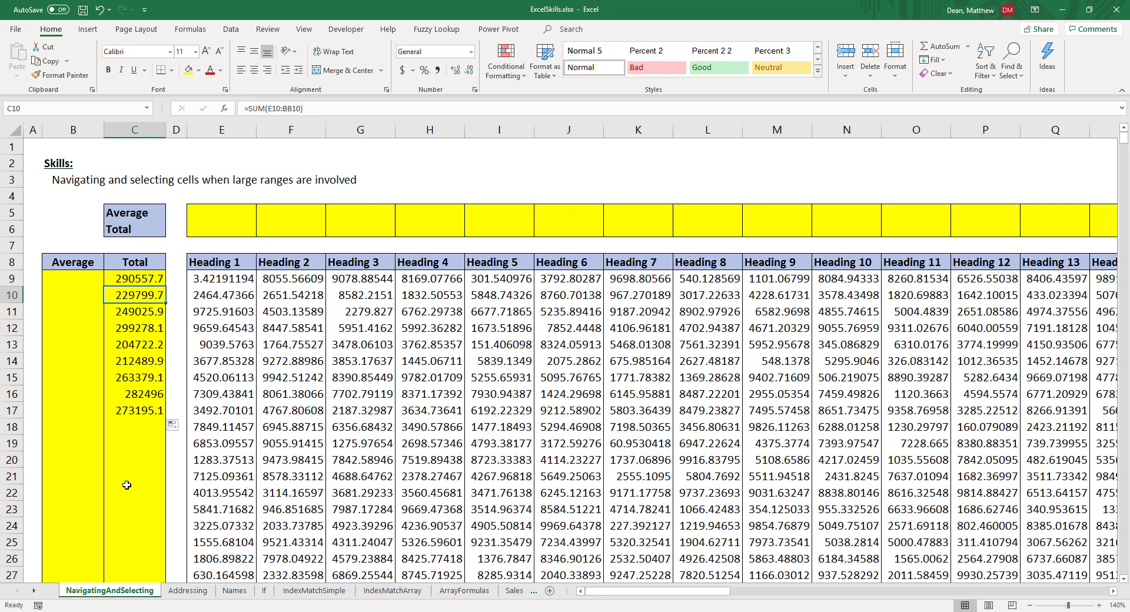
Step: Try to select the Average column from B9 down to its last row
click(73, 280)
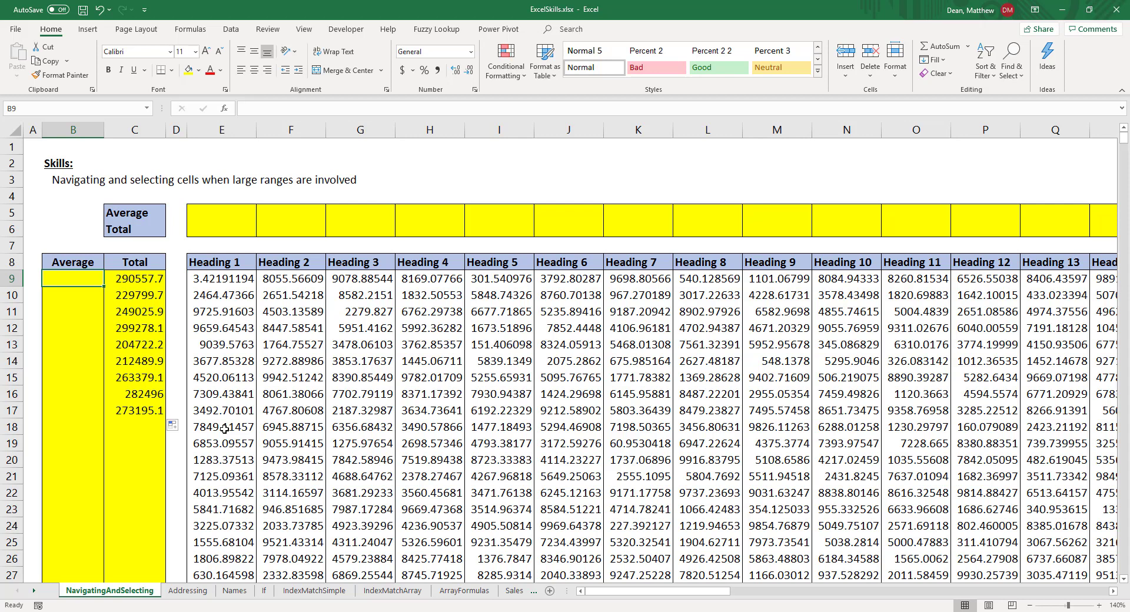
key(ctrl+shift+Down)
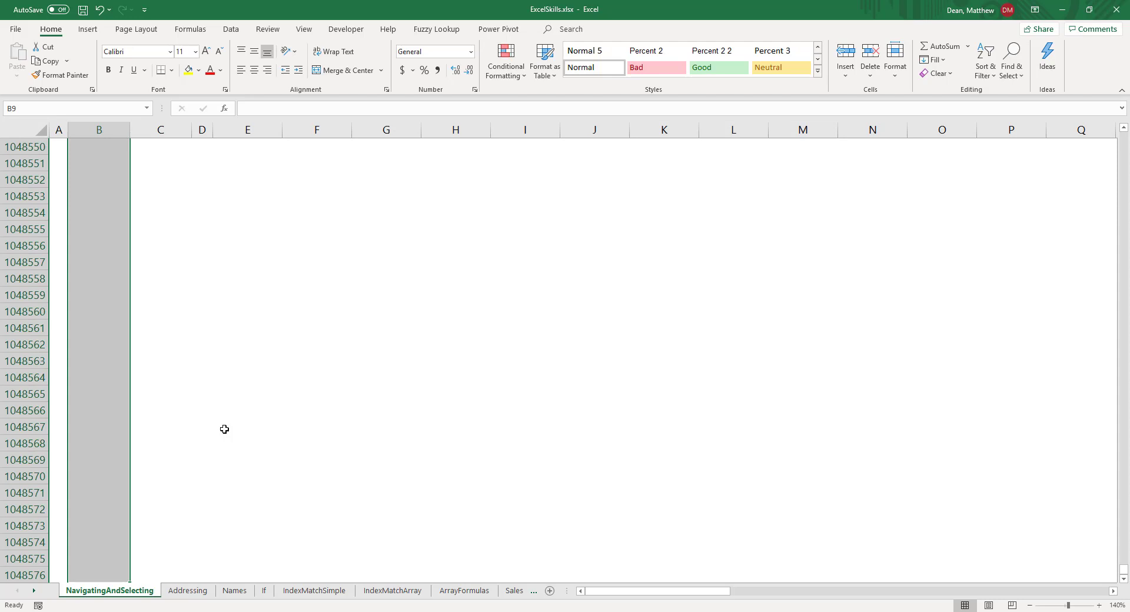
key(ctrl+shift+Up)
key(Down)
key(Up)
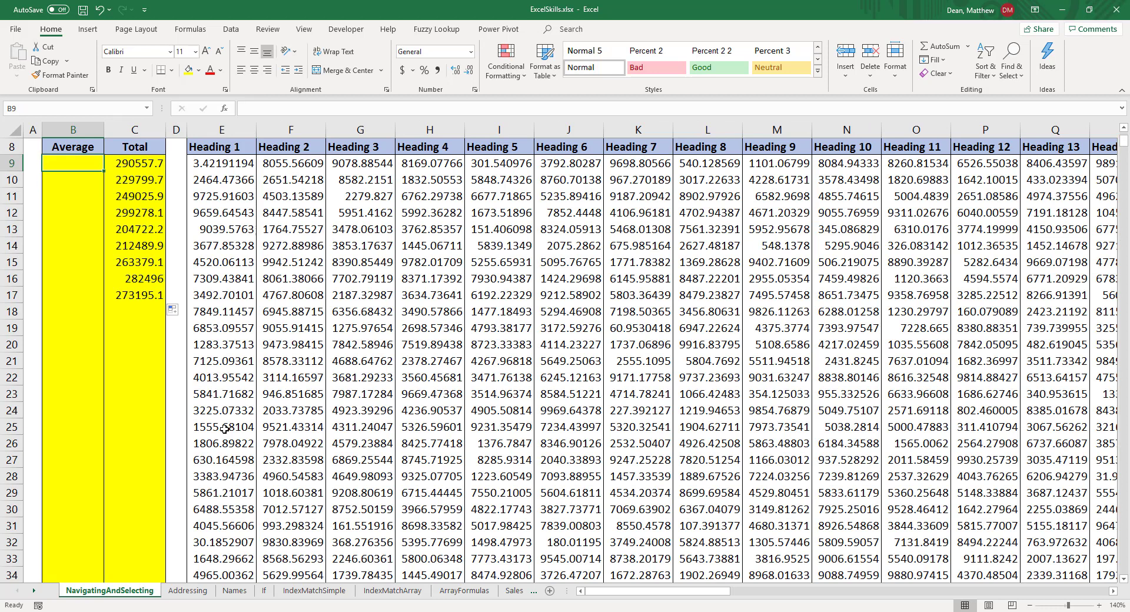
Step: Go to B1008 in the last data row and select the Average range up to B9, excluding the header
key(Right)
key(Right)
key(Right)
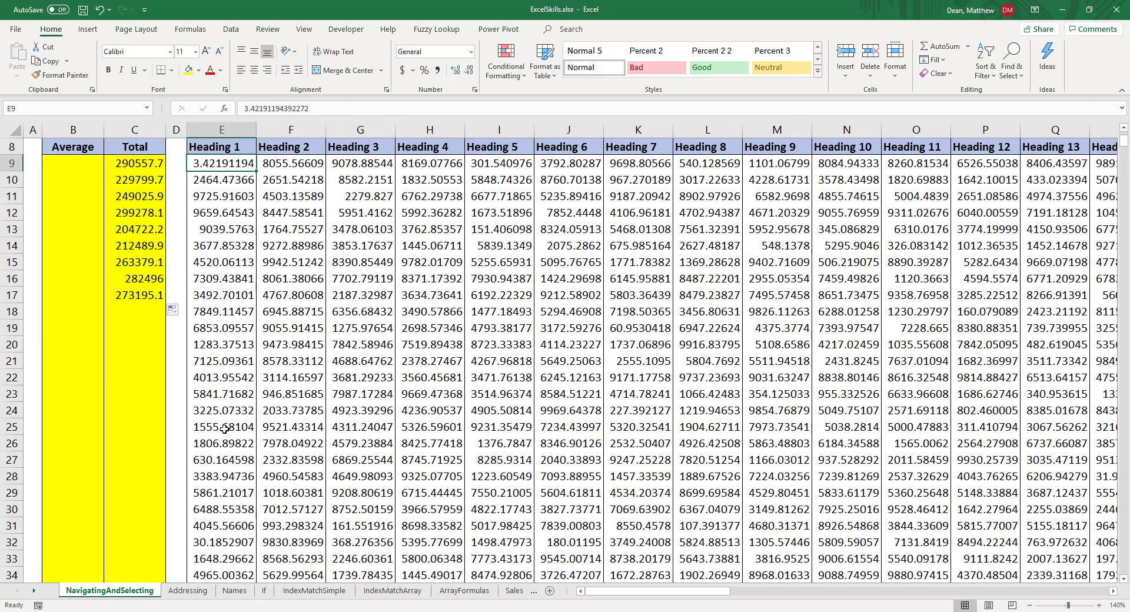
key(ctrl+Down)
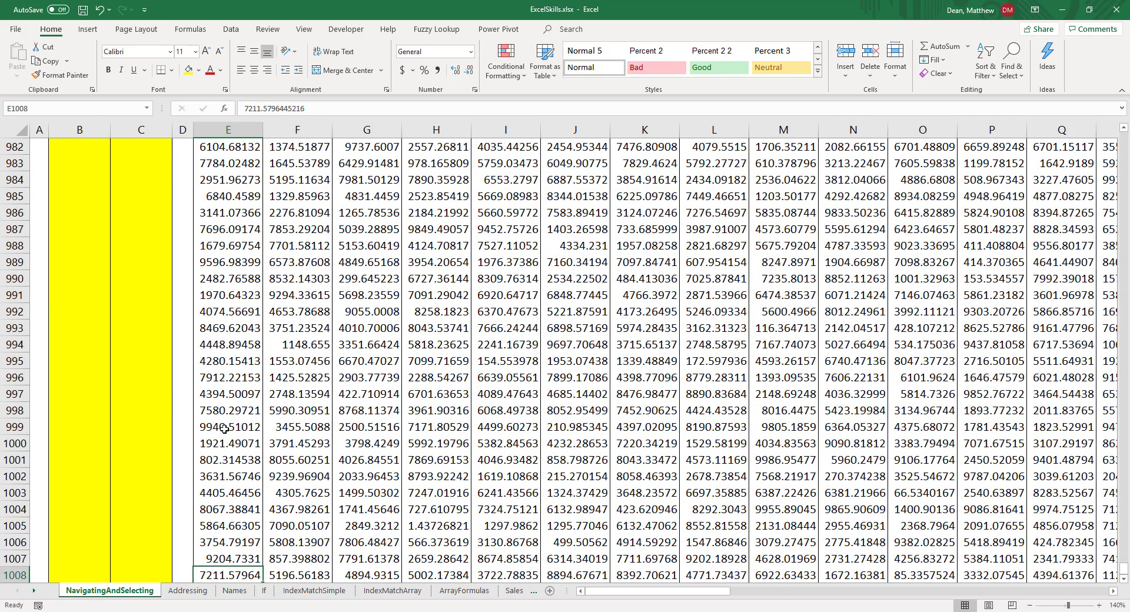
key(Left)
key(Left)
key(Left)
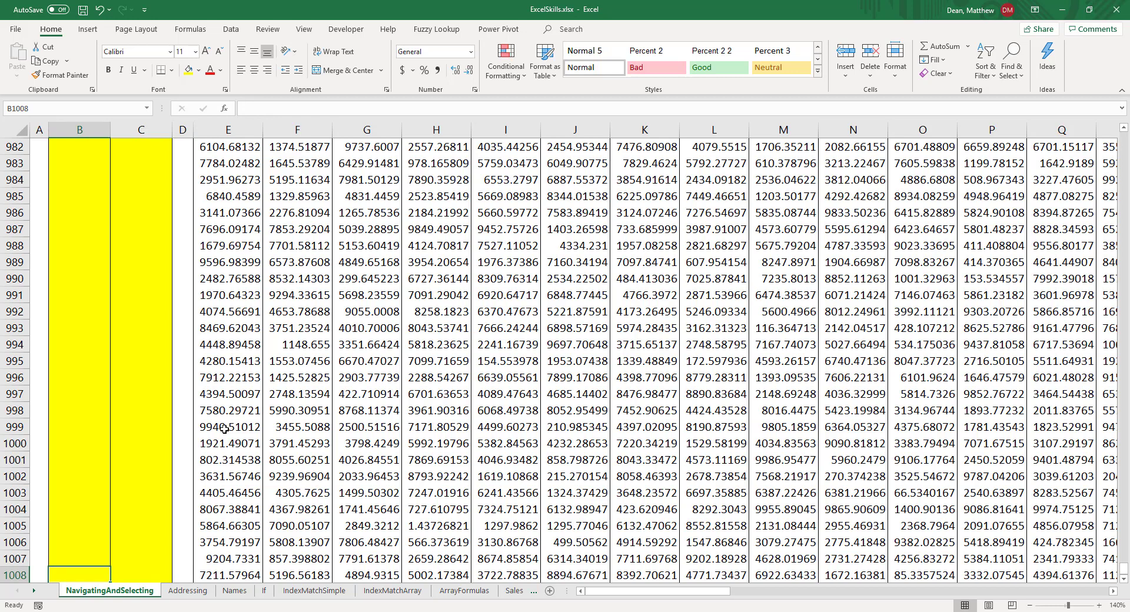
scroll(215, 451, down, 1)
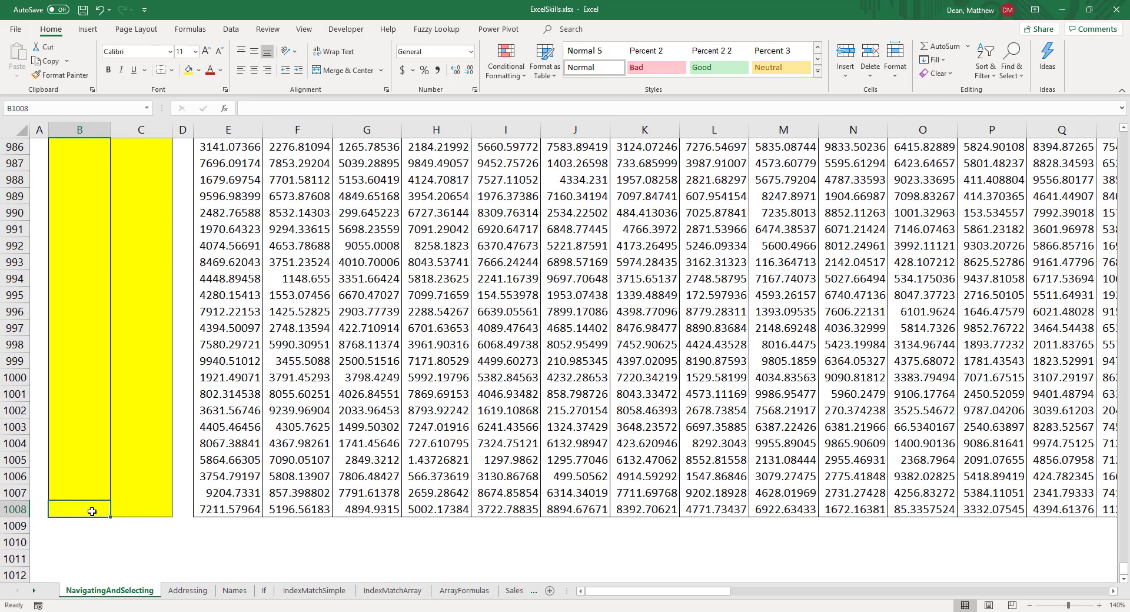
key(ctrl+shift+Up)
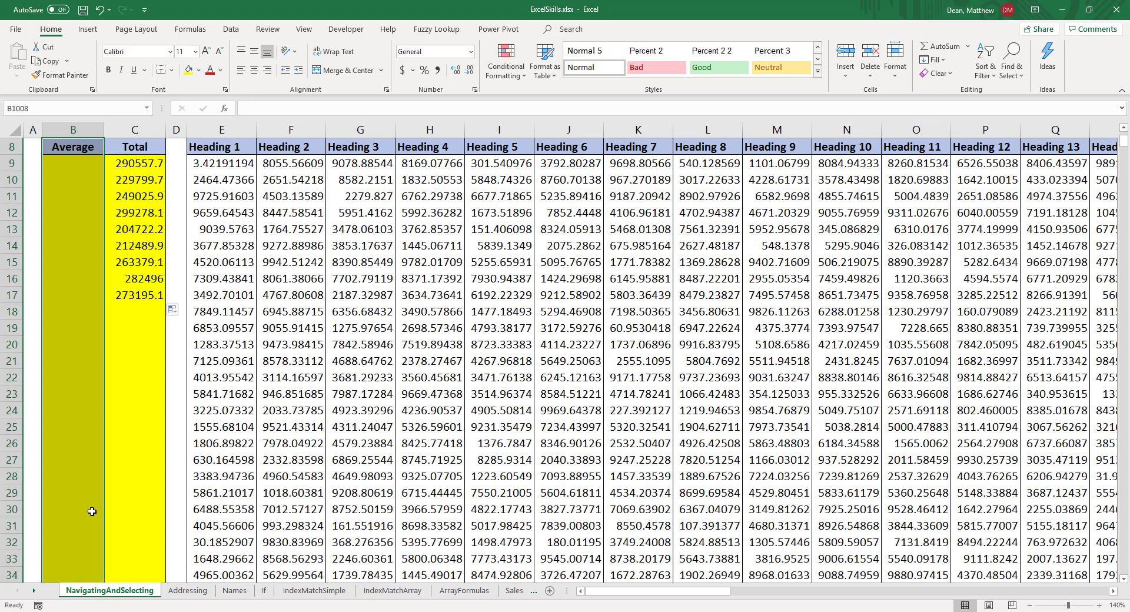
key(shift+Down)
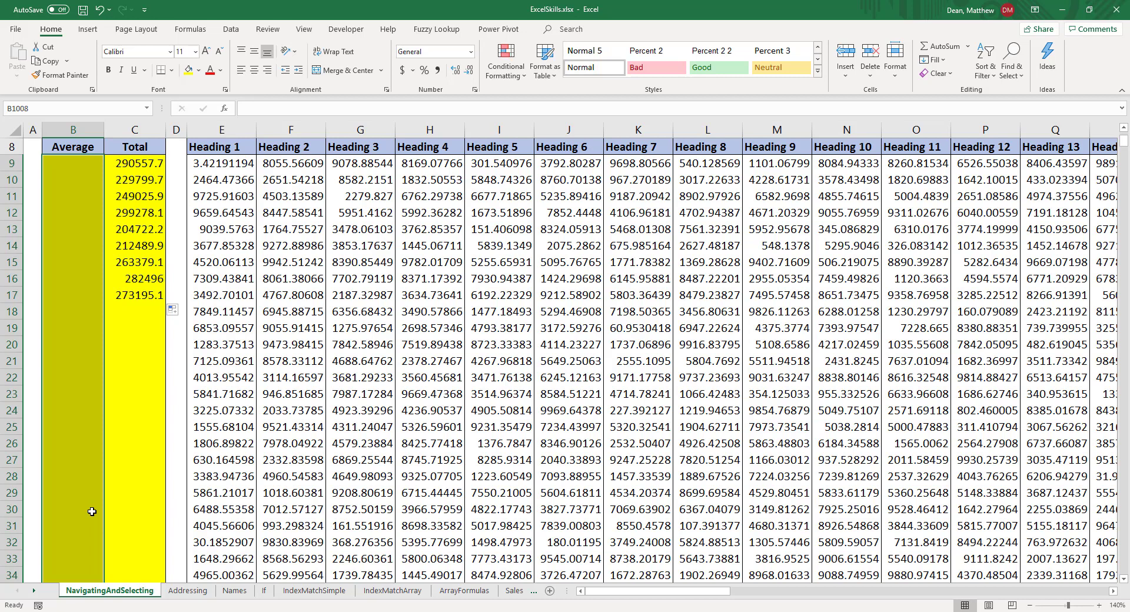
Step: Fill the whole selected Average range with a row average, entering =AVERAGE(E1008:BB1008) from B1008, and return to the active cell
text(=)
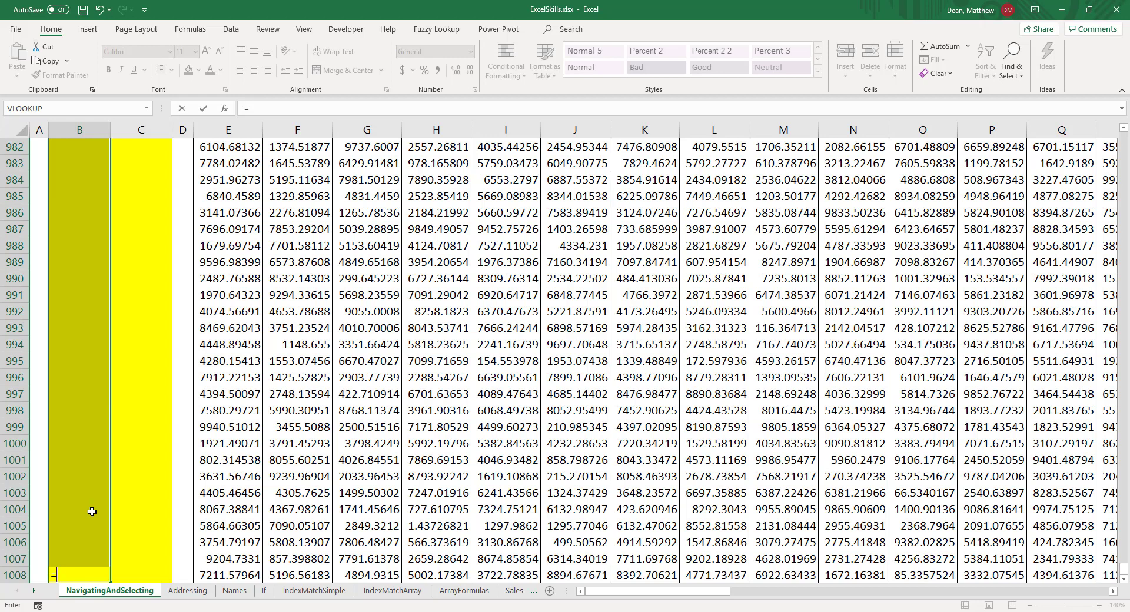
scroll(93, 530, down, 1)
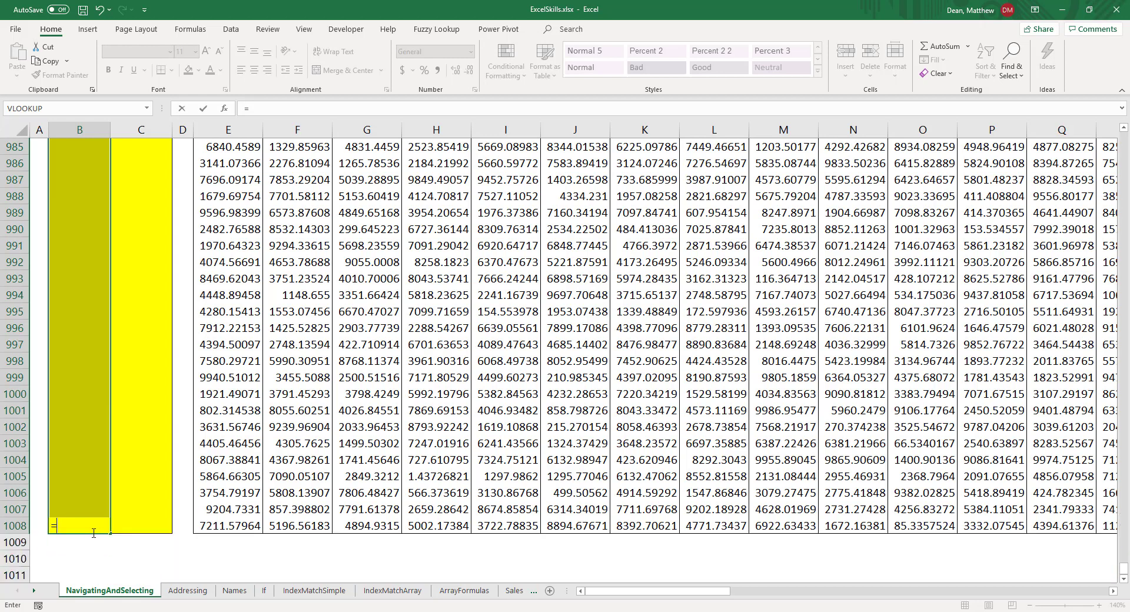
text(sum()
key(BackSpace)
key(BackSpace)
key(BackSpace)
key(BackSpace)
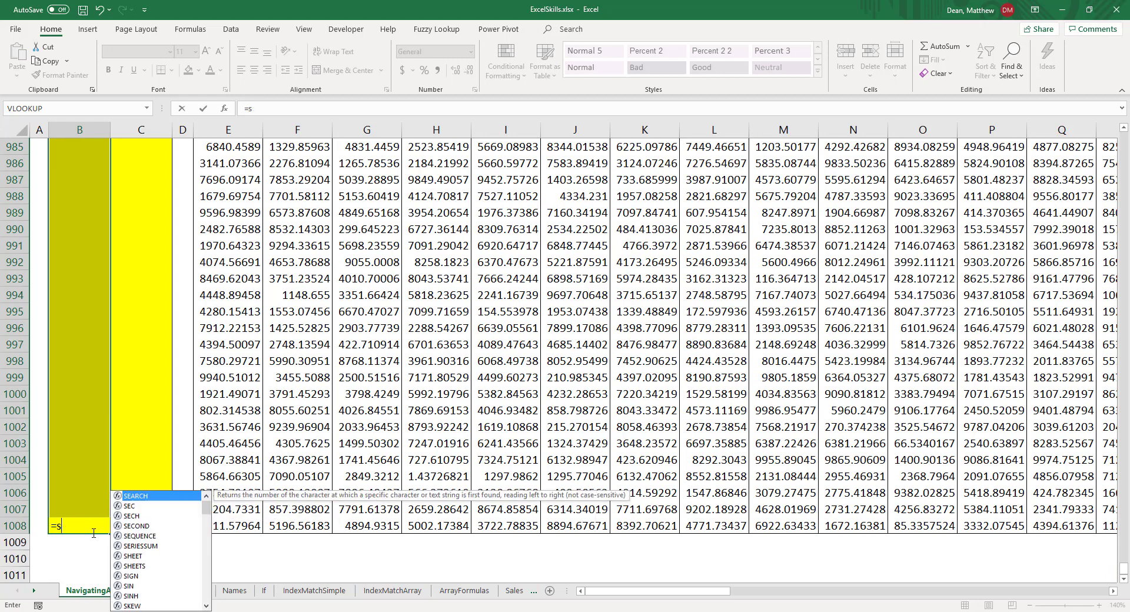
text(average()
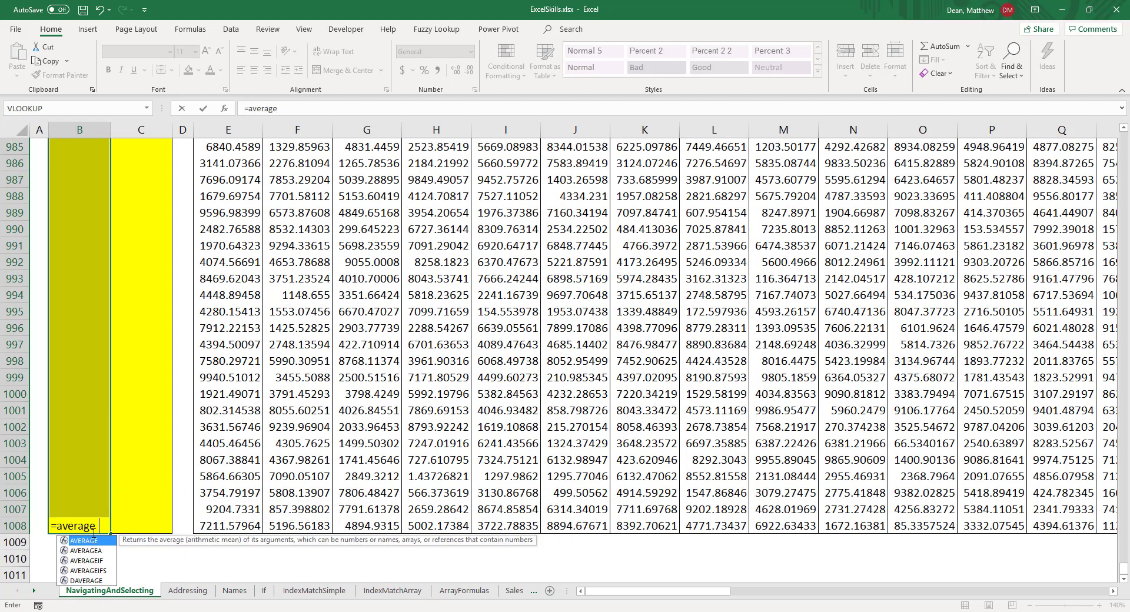
key(Right)
key(Right)
key(Right)
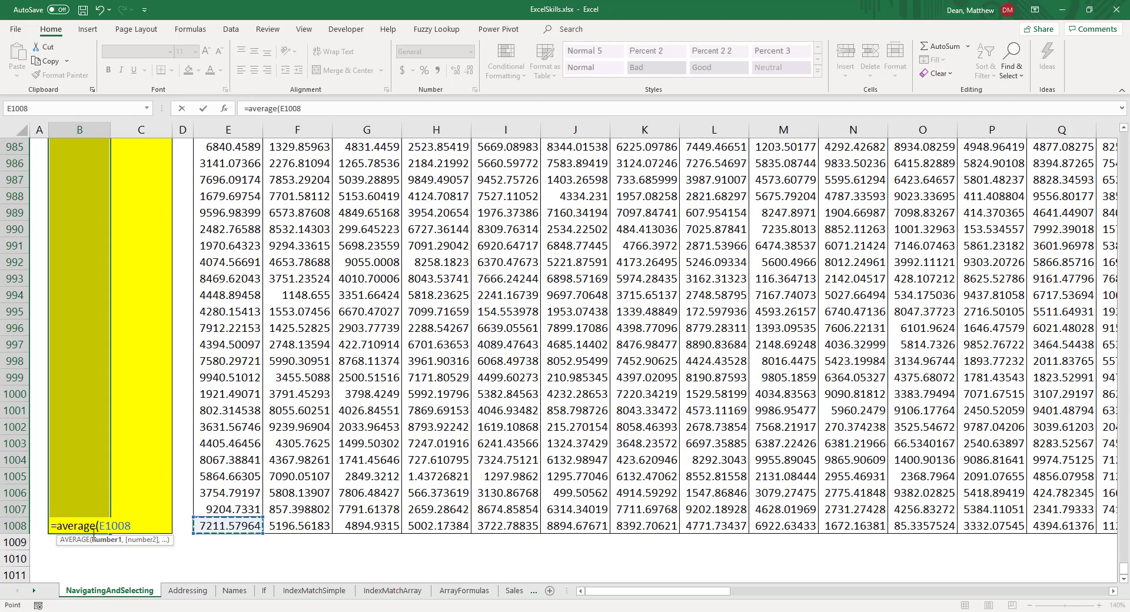
key(ctrl+shift+Right)
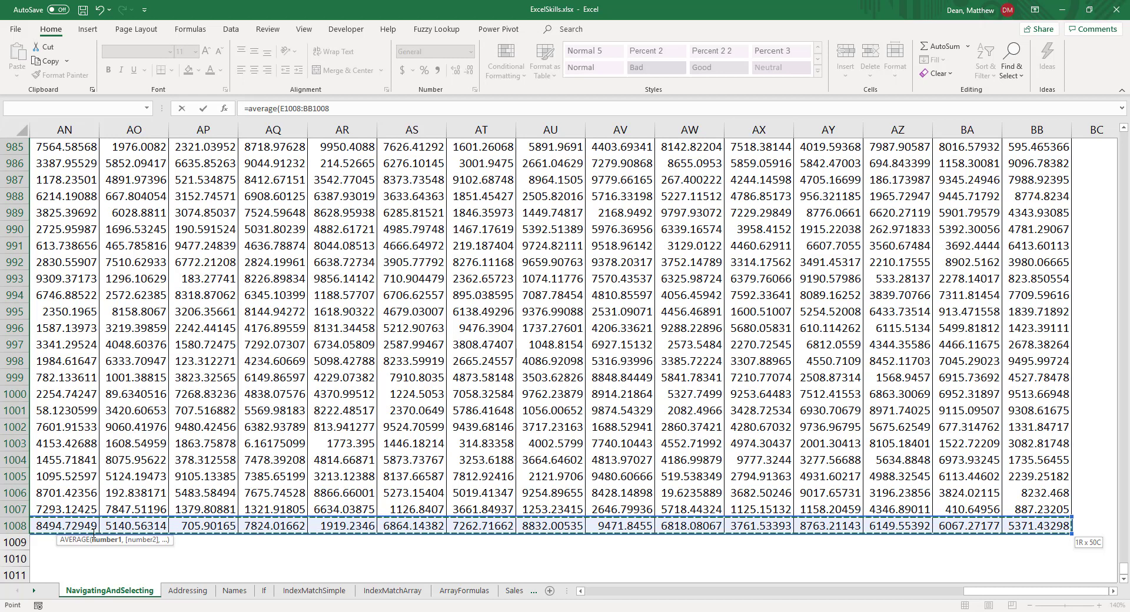
text())
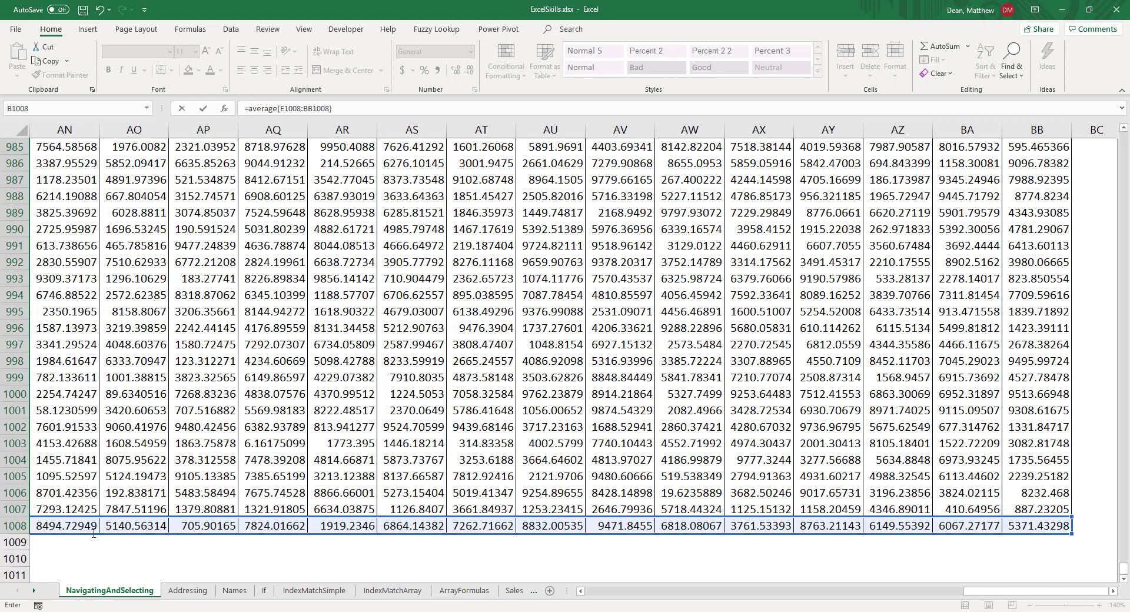
key(ctrl+Return)
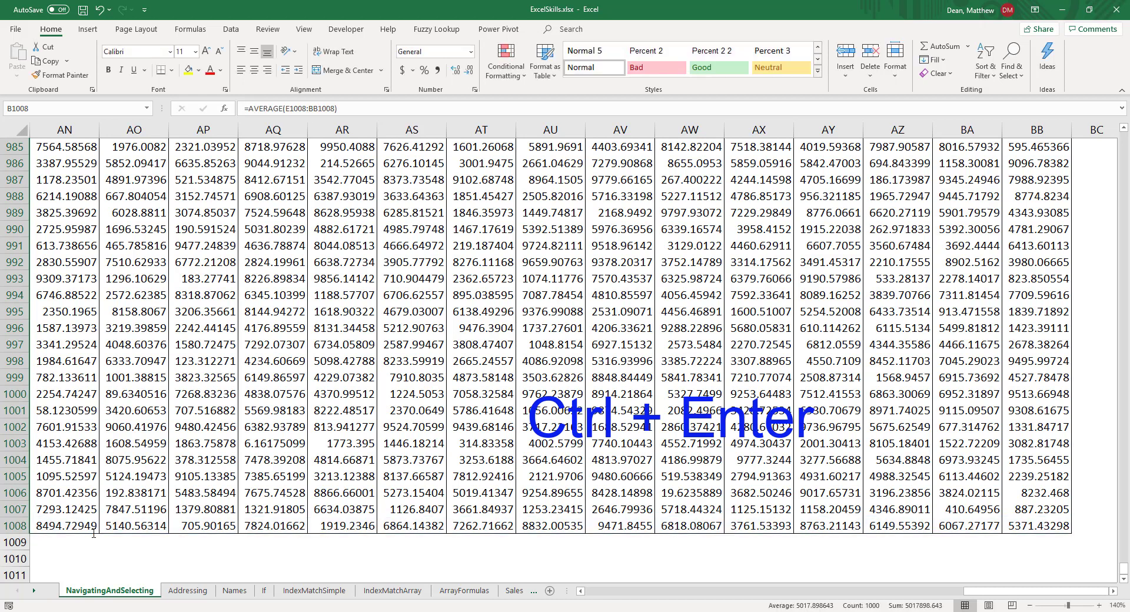
key(ctrl+BackSpace)
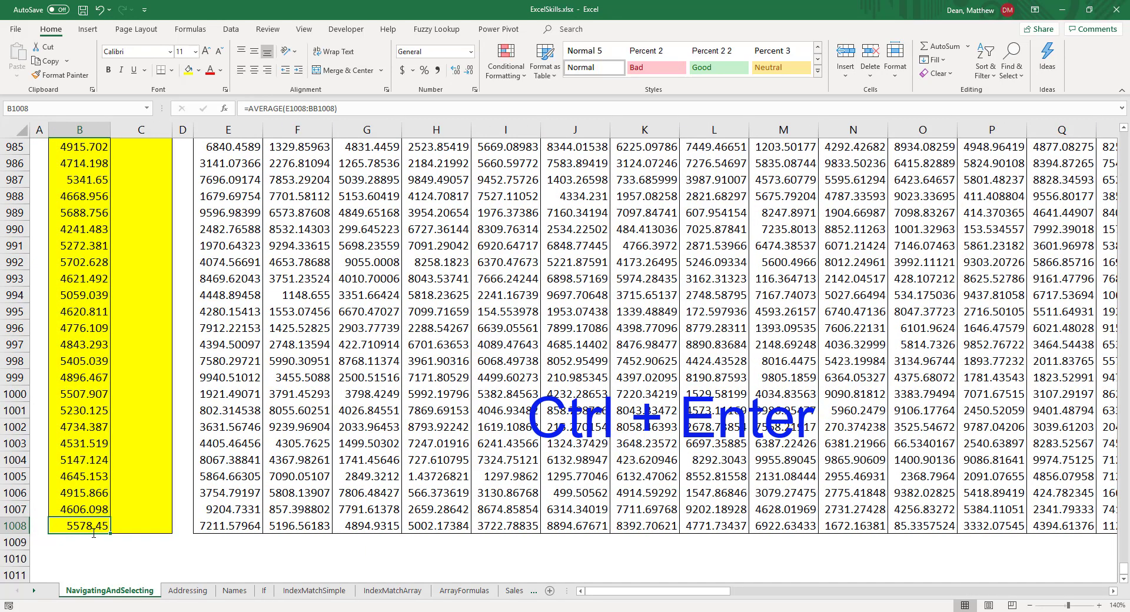
Step: Examine the formulas in the Average column cell by cell from the first data row down to B26
key(ctrl+Up)
key(Down)
key(Down)
key(Down)
key(Down)
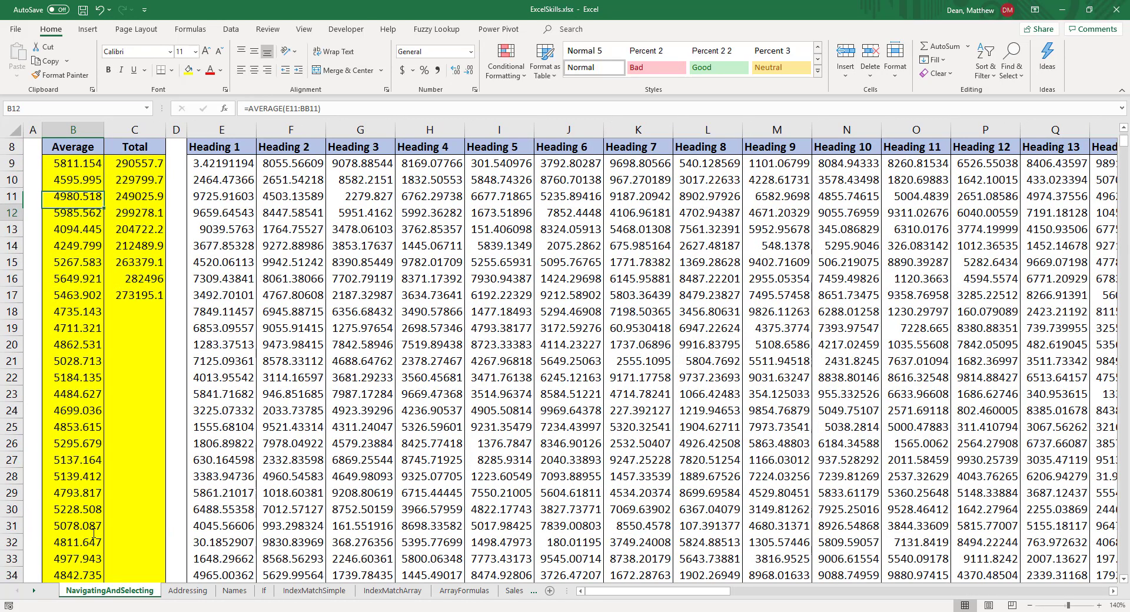
key(Down)
key(Down)
key(Down)
key(Down)
key(Down)
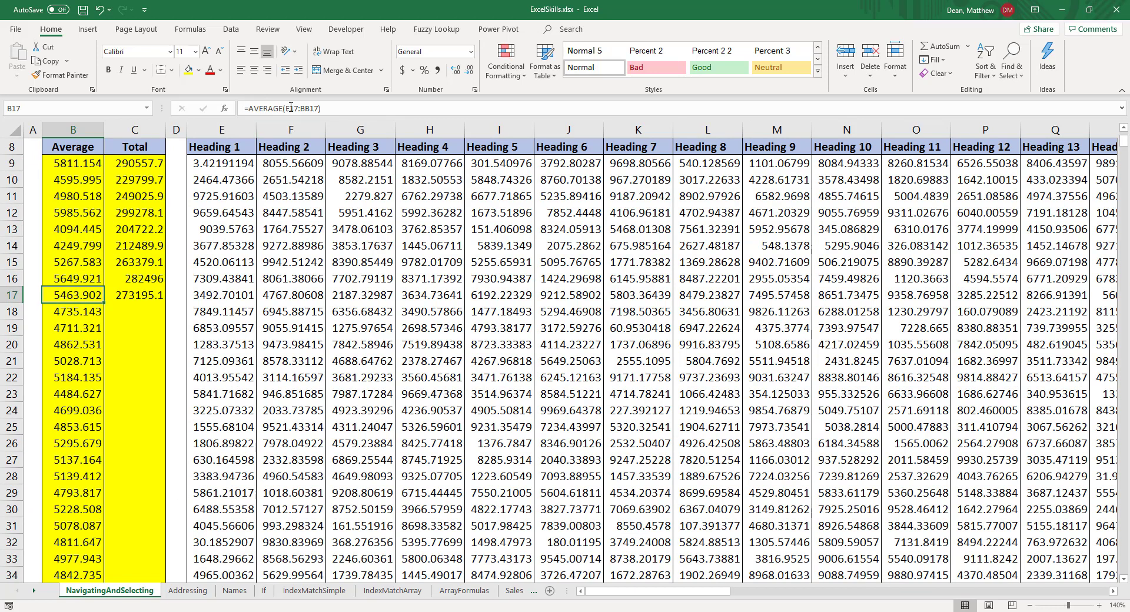
key(Down)
key(Down)
key(Down)
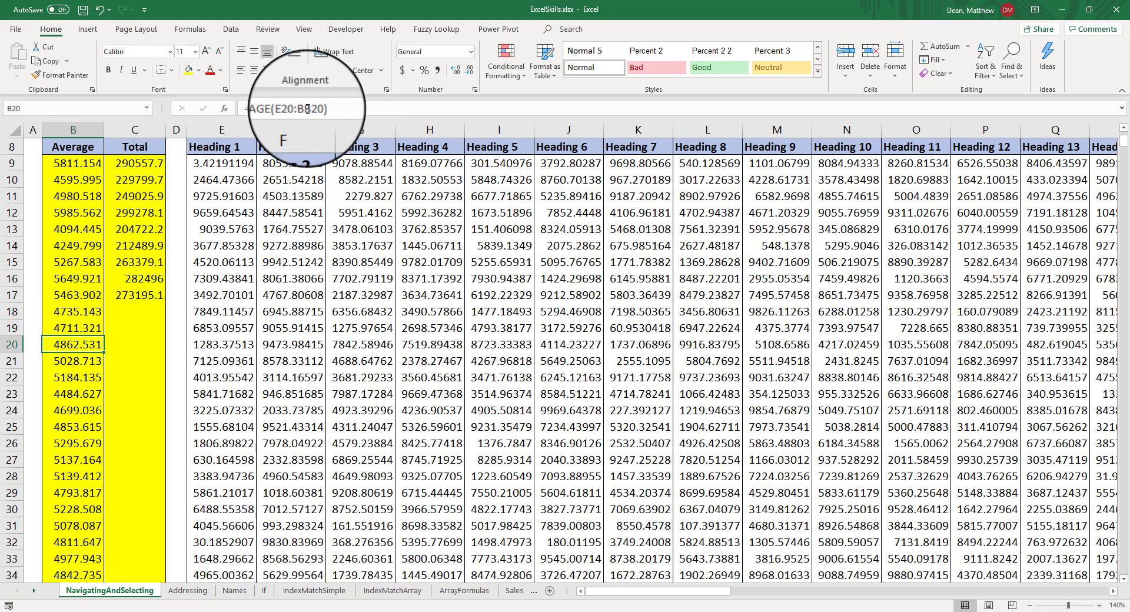
key(Down)
key(Down)
key(Down)
key(Down)
key(Down)
key(Down)
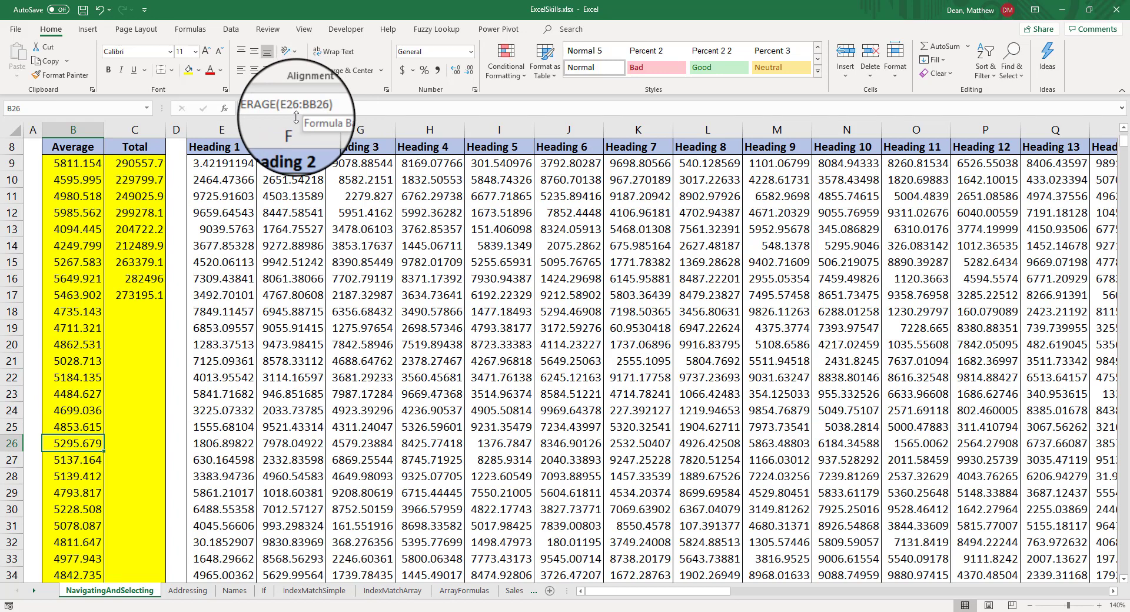
Step: Try to auto-fill the C9 total formula down the Total column alongside the filled Average column
click(140, 163)
scroll(135, 265, up, 2)
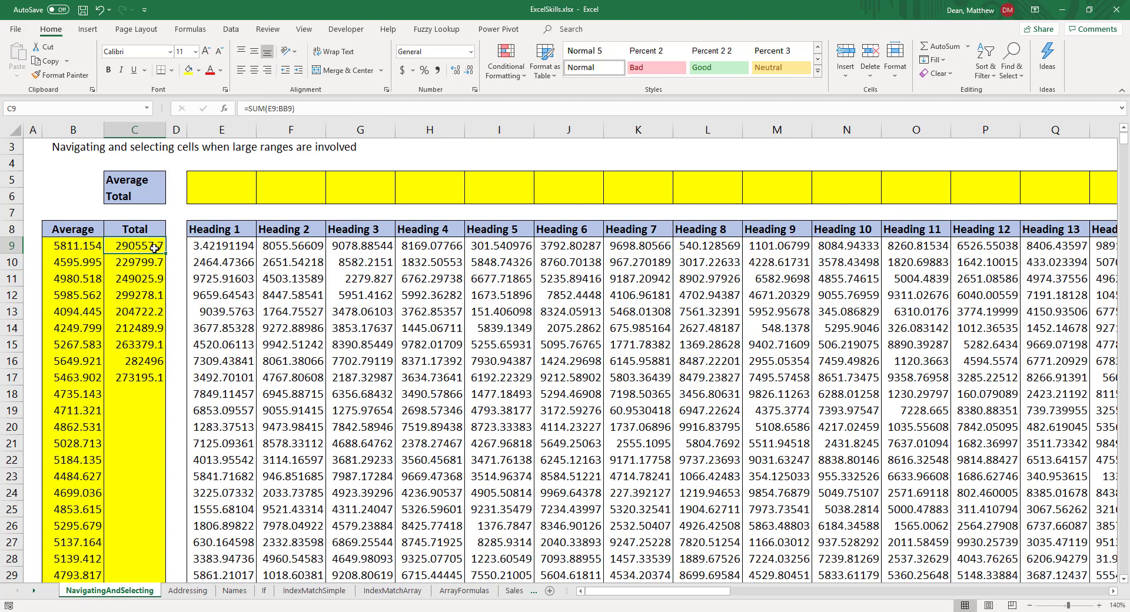
double_click(166, 255)
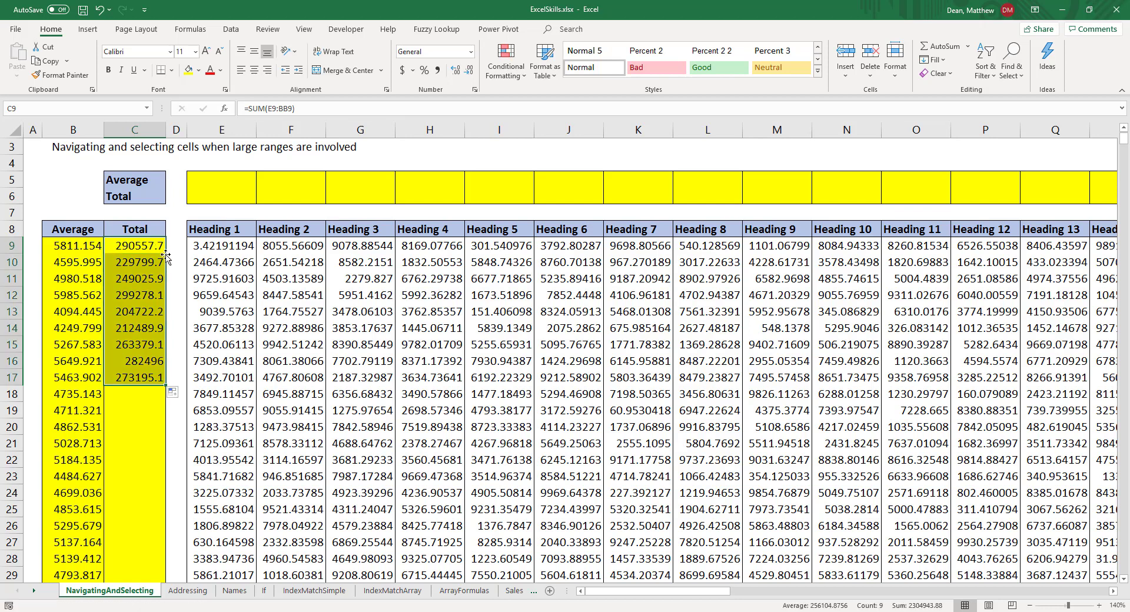
Step: Clear the totals in C10:C17 and auto-fill the C9 formula down the entire Total column
drag(145, 264, 144, 369)
key(Delete)
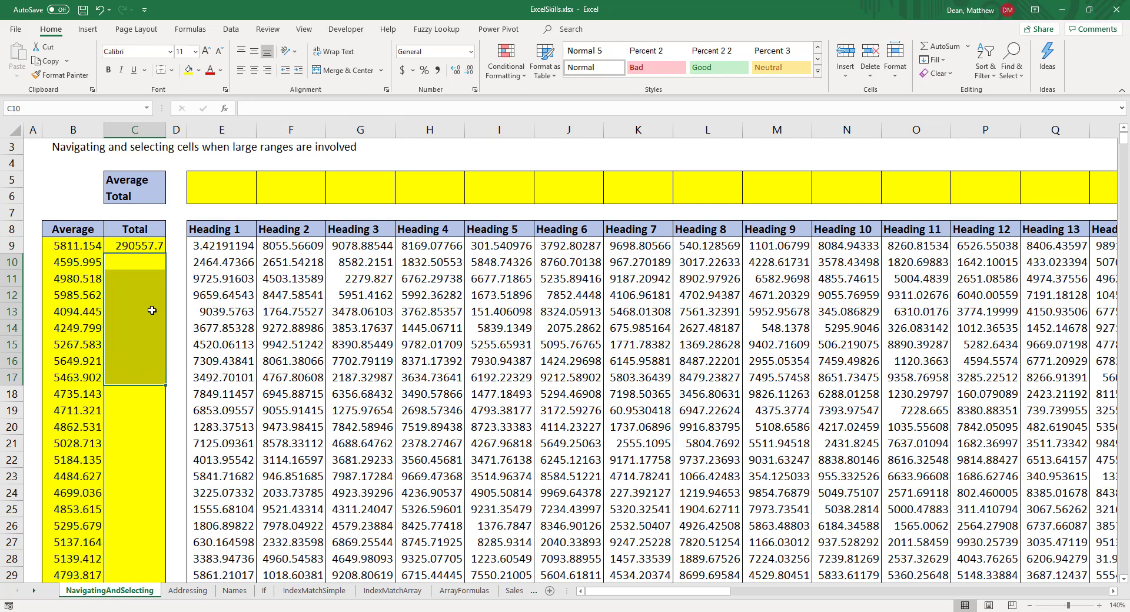
click(152, 246)
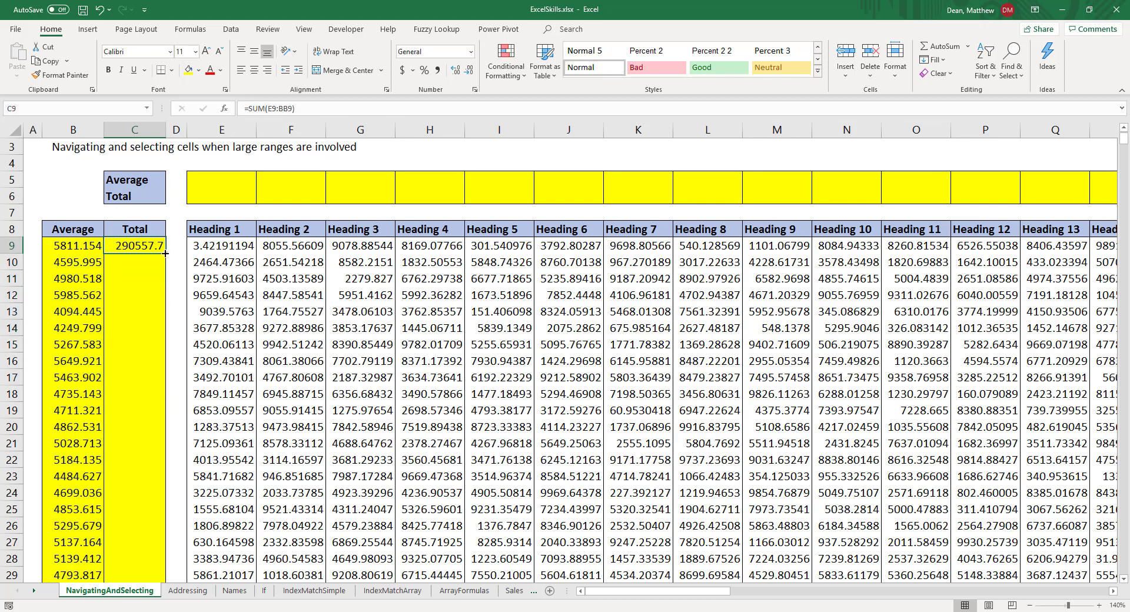
double_click(164, 254)
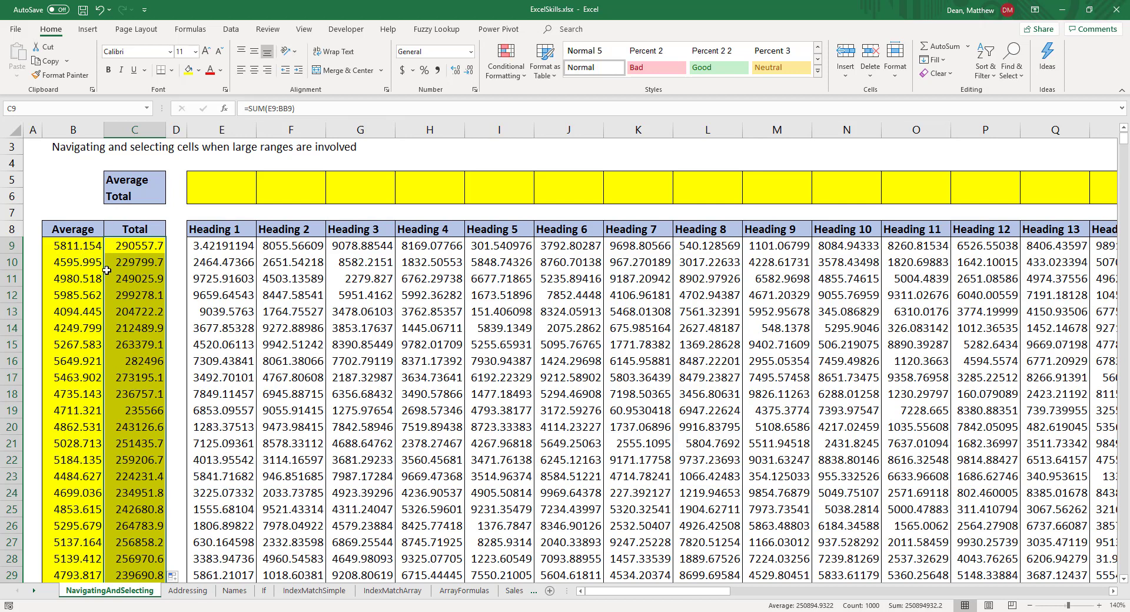
Step: Total the Heading 1 column in E6 with =SUM(E9:E1008), and clear that cell again
click(211, 197)
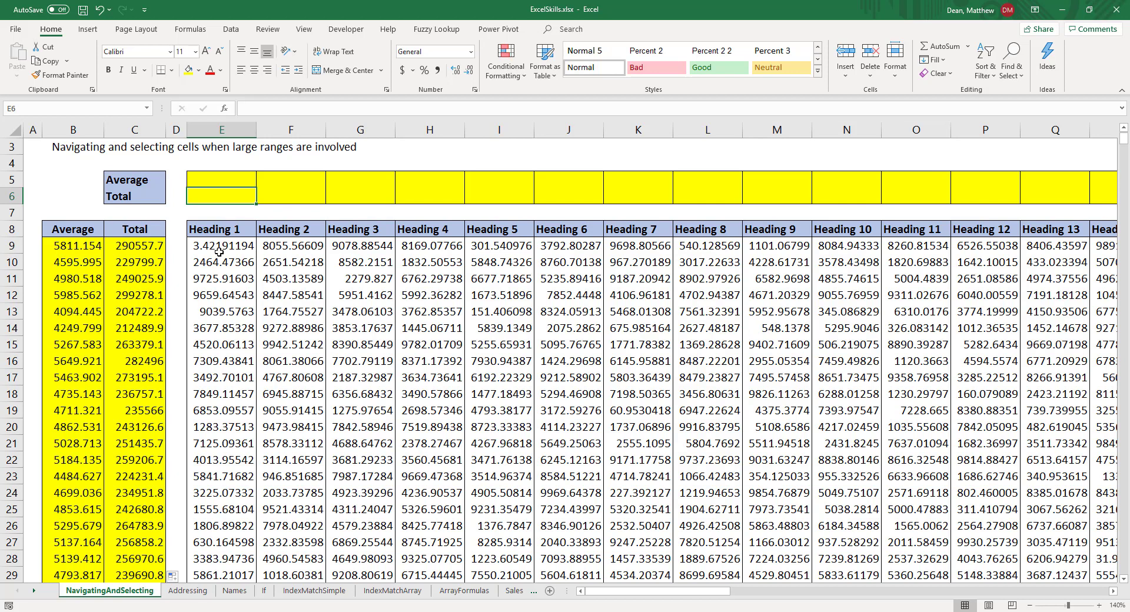
text(=sum()
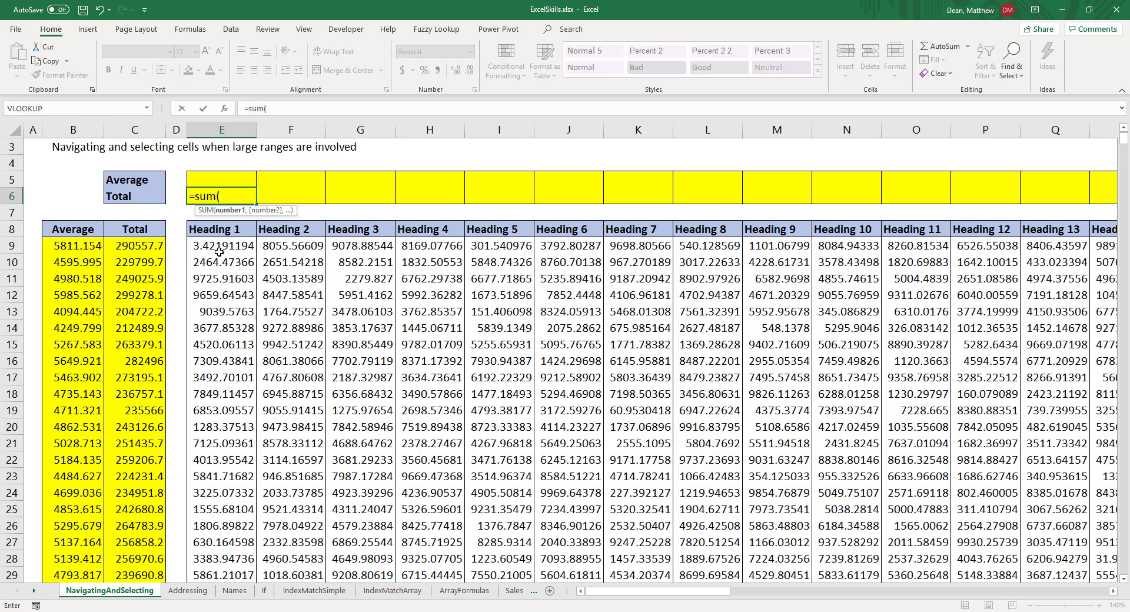
click(219, 252)
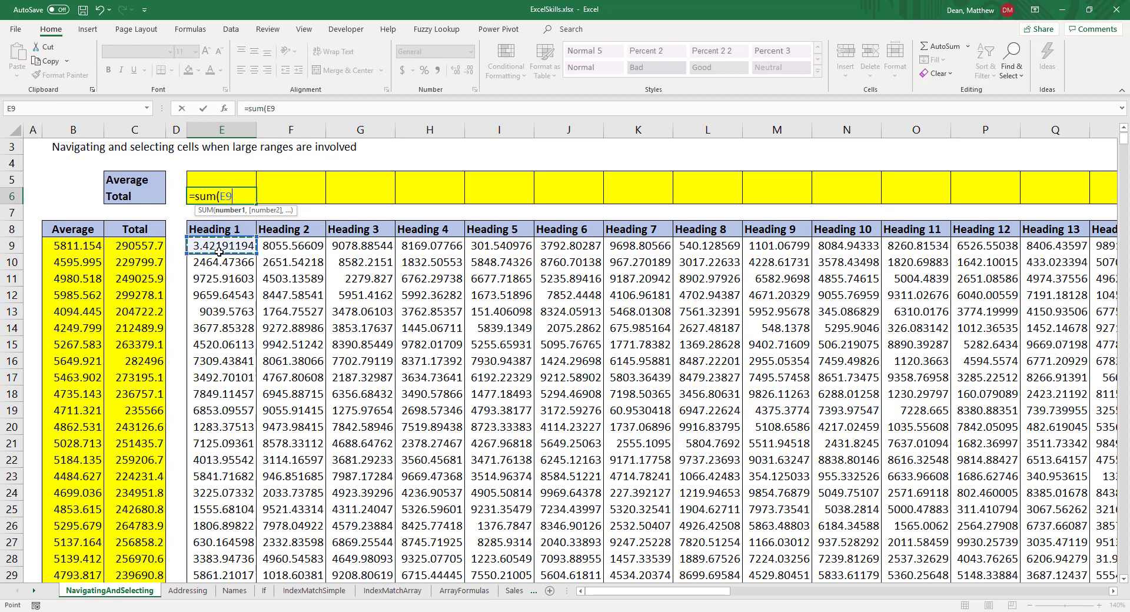
key(ctrl+shift+Down)
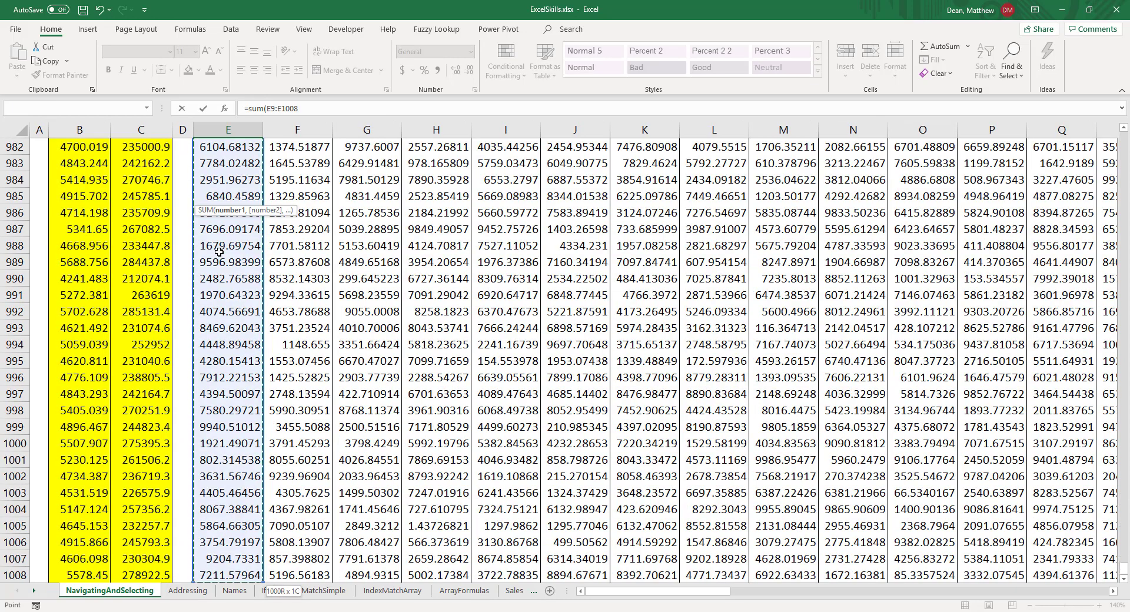
text())
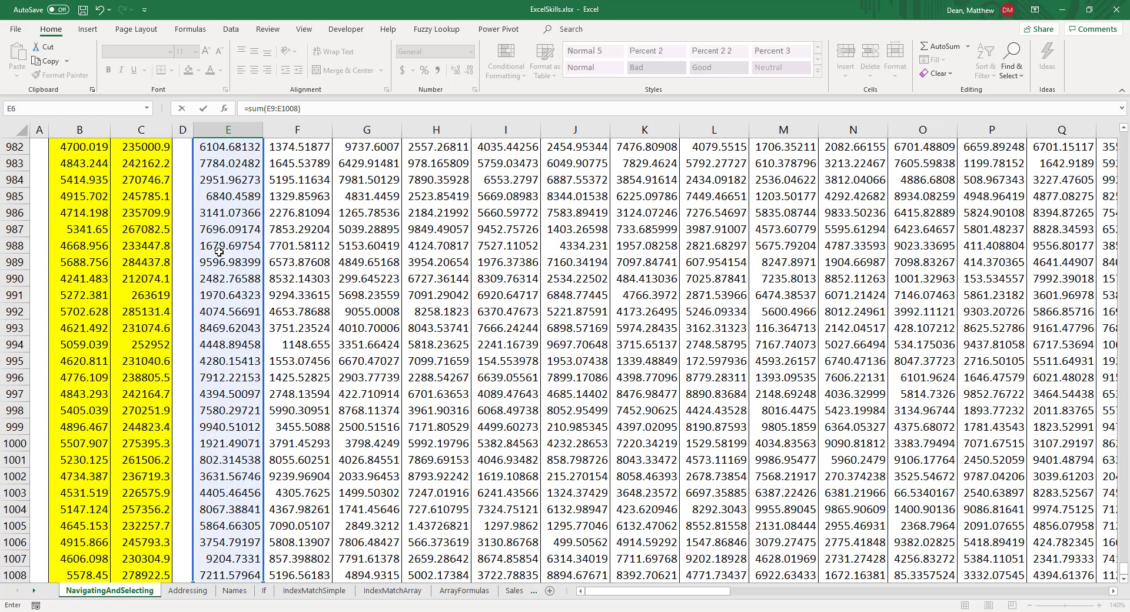
key(Return)
scroll(219, 252, up, 2)
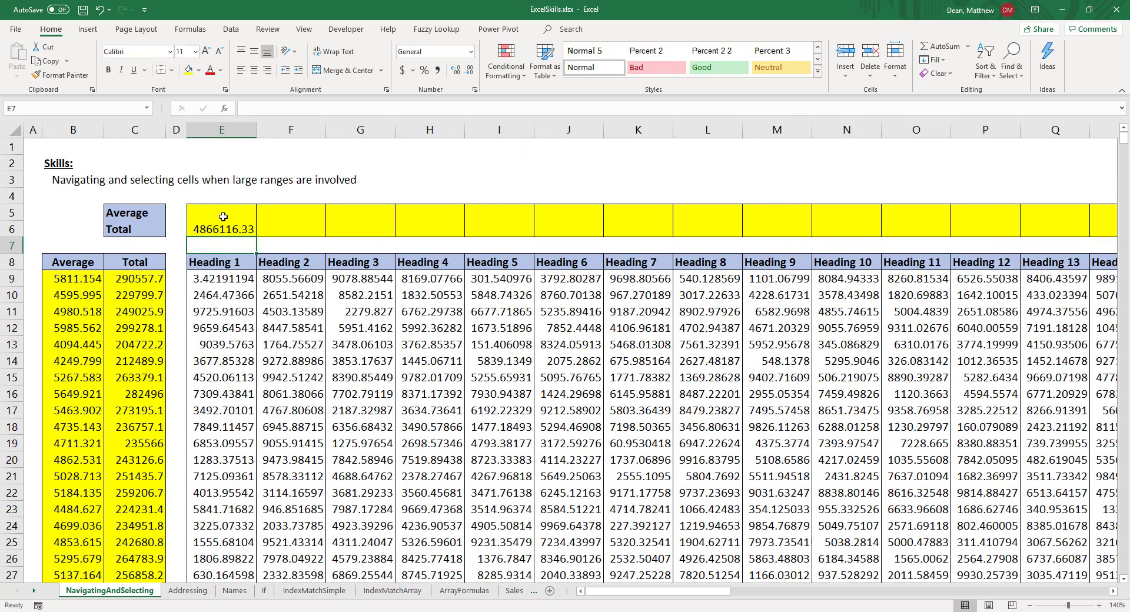
click(219, 230)
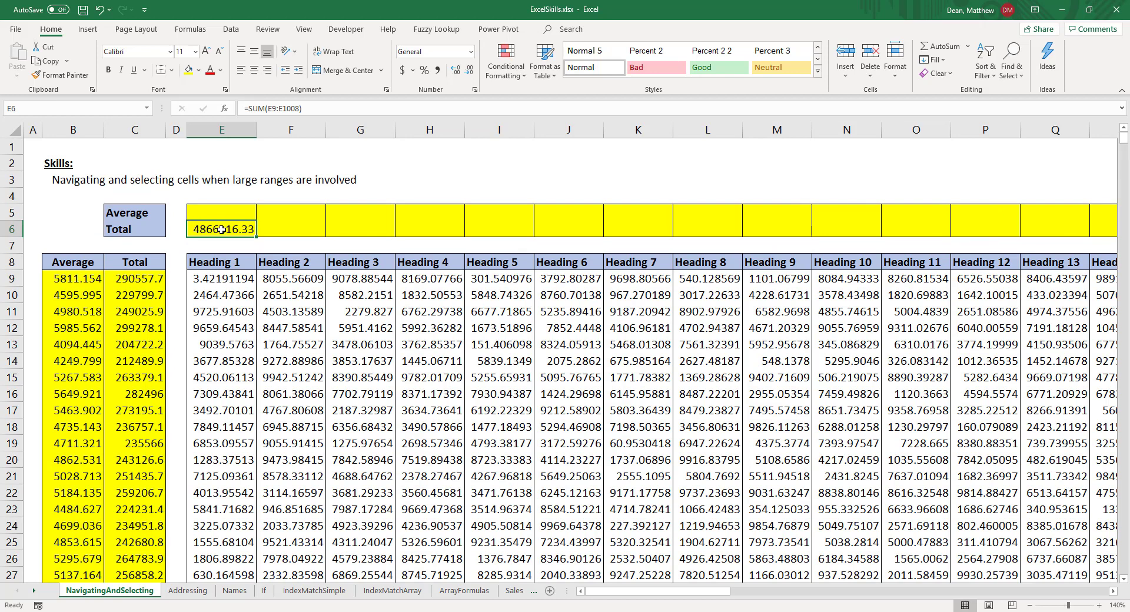
key(Delete)
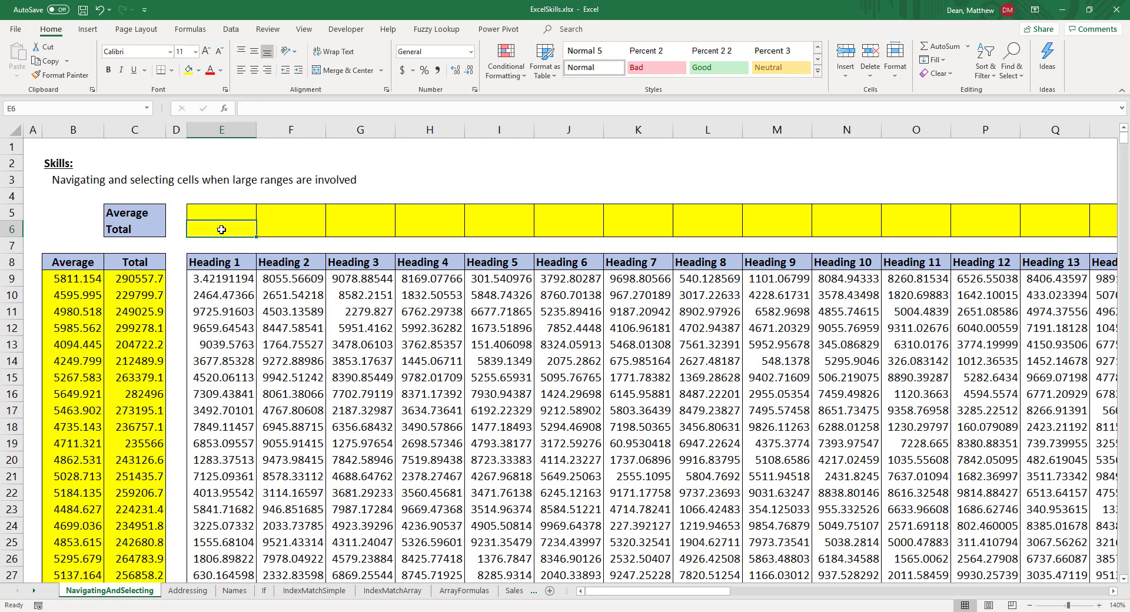
Step: Go to BB6 via the last column of data row 9 and select the Total row back to E6, excluding the label
key(Down)
key(Down)
key(Down)
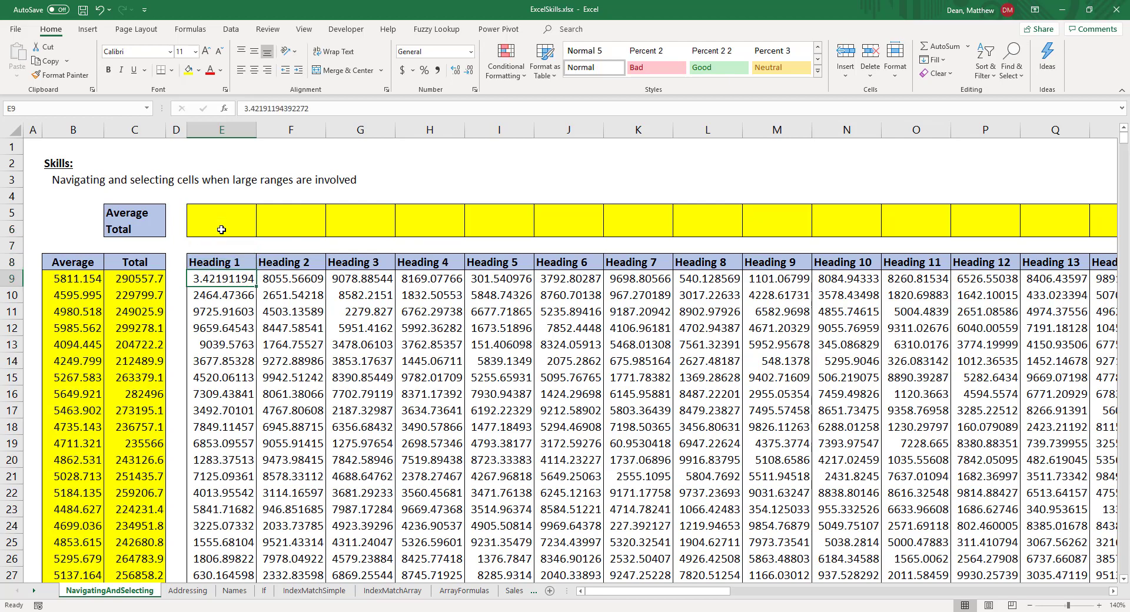
key(ctrl+Right)
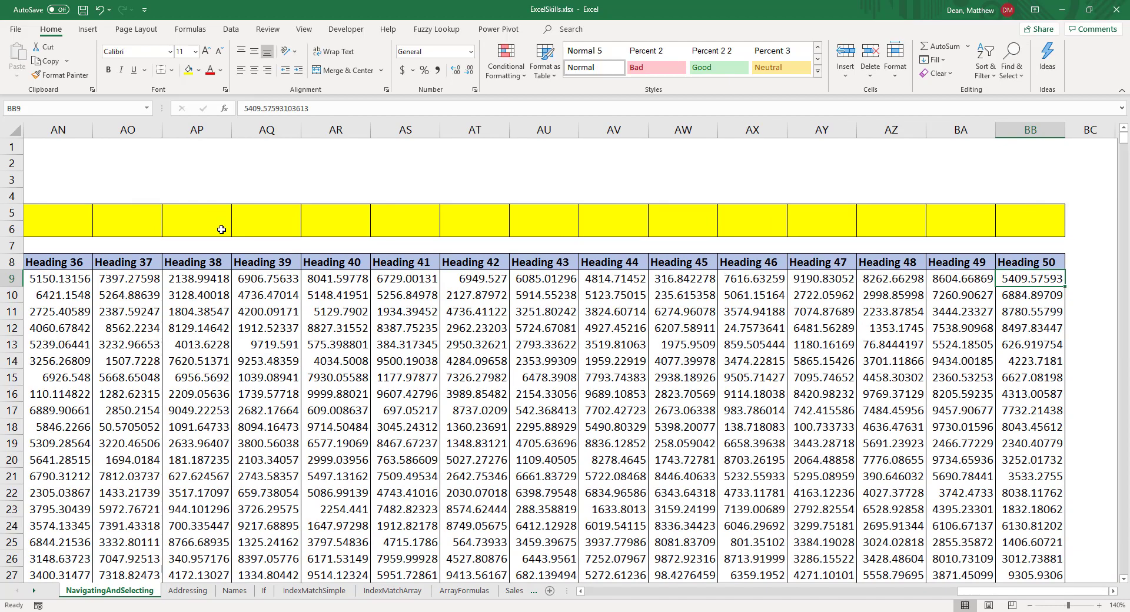
key(Up)
key(Up)
key(Up)
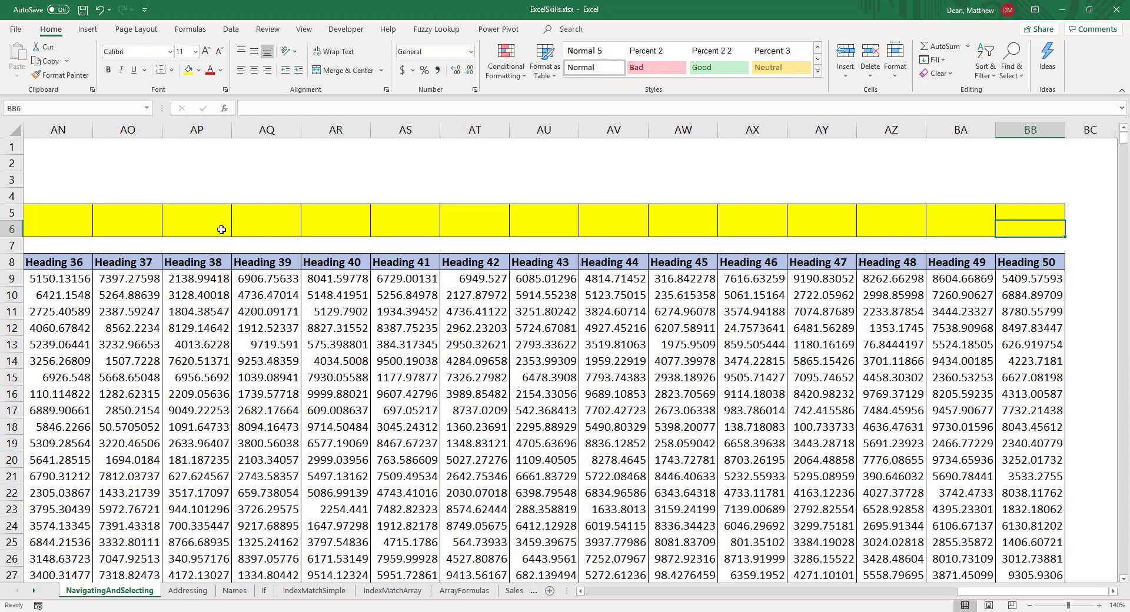
key(ctrl+shift+Left)
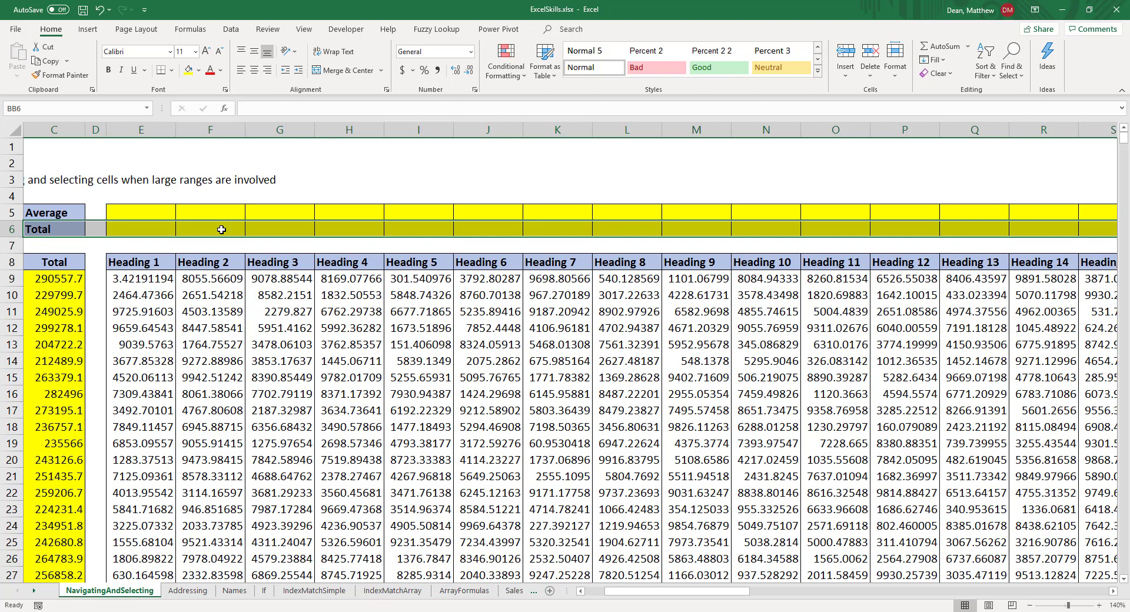
key(shift+Right)
key(shift+Right)
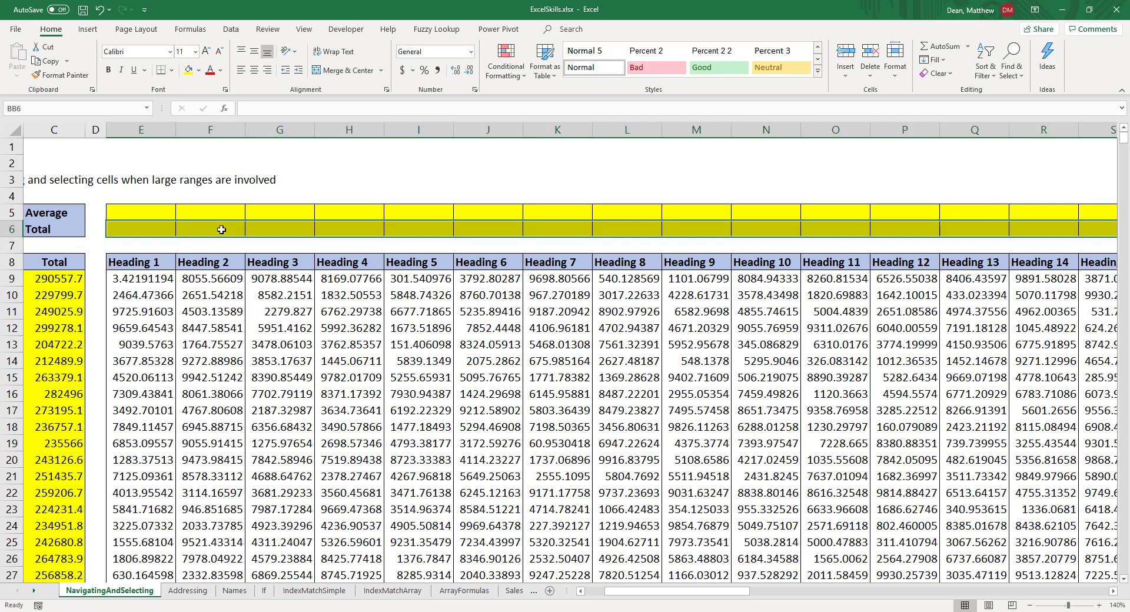
Step: Fill the whole selected Total row at once with =SUM(BB9:BB1008), entered relative to BB6, and return to cell A1
text(=su)
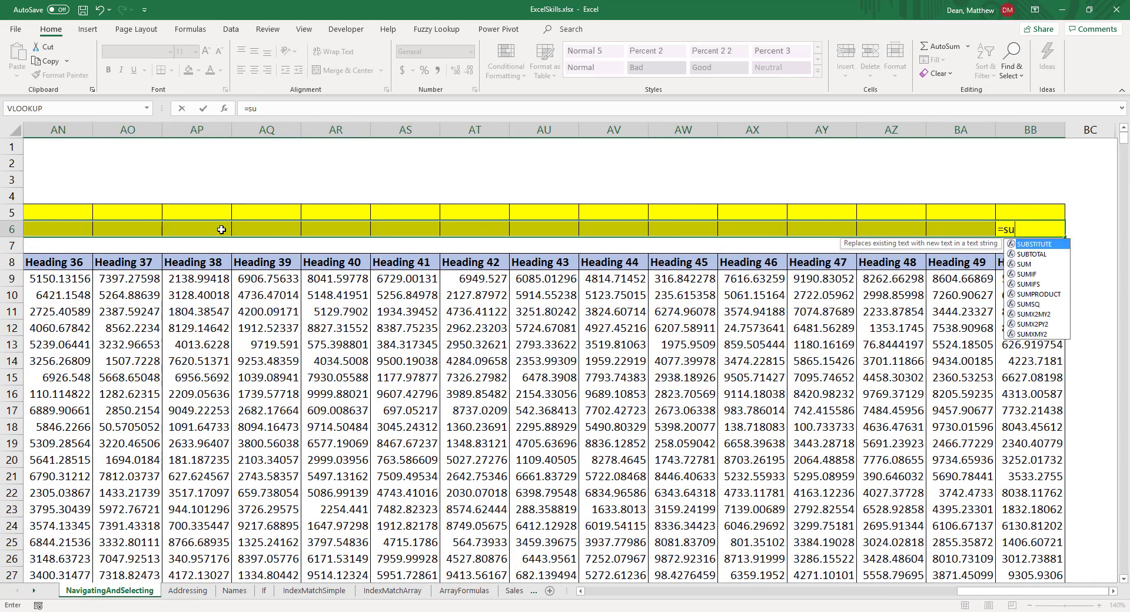
text(m()
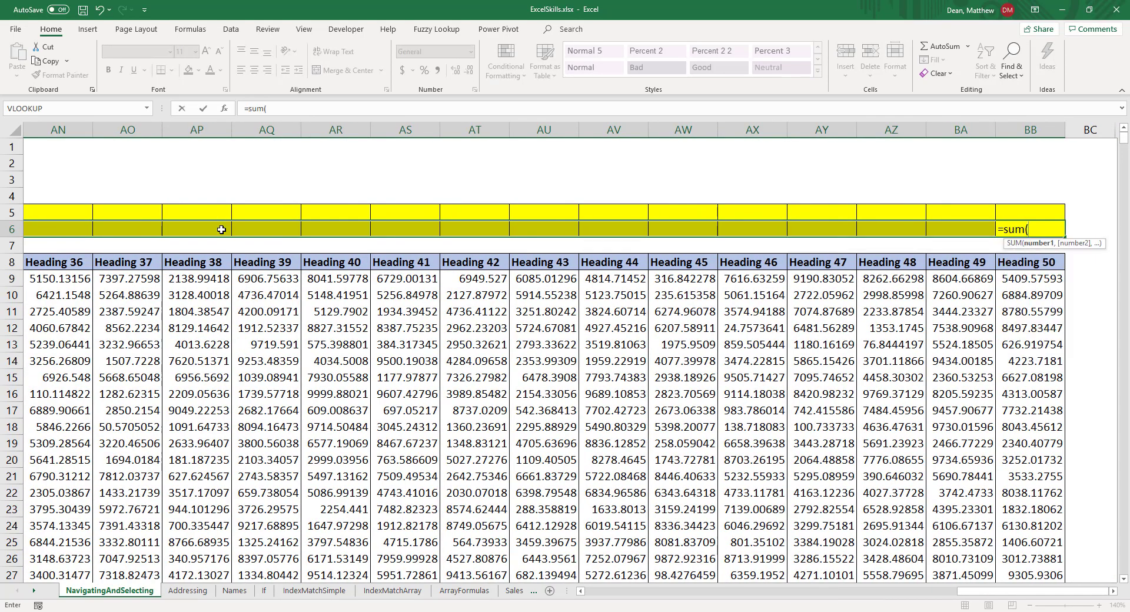
key(Down)
key(Down)
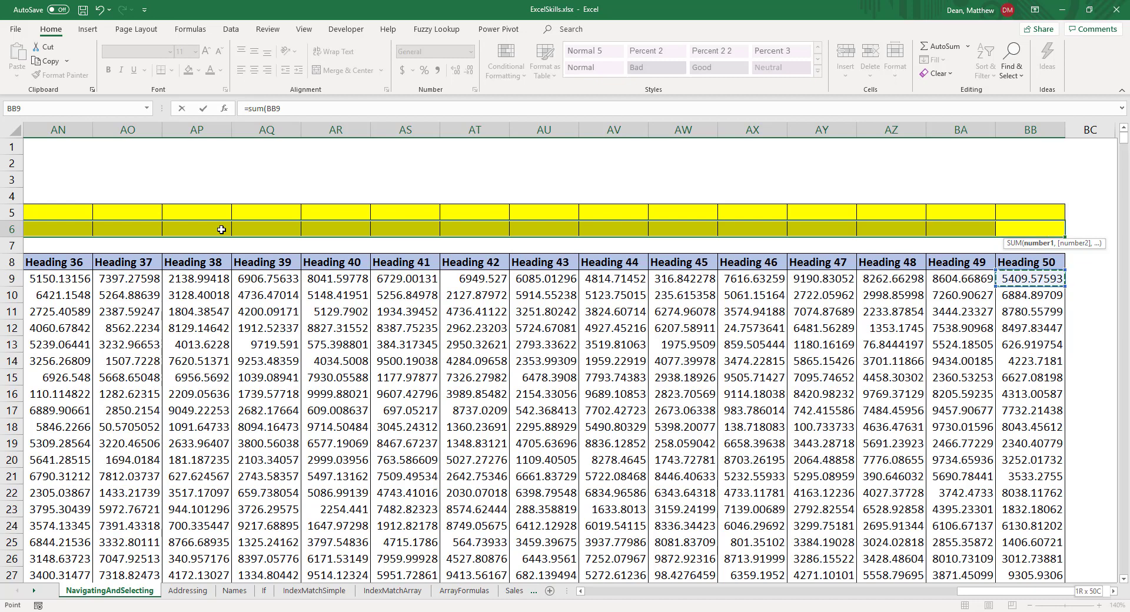
key(ctrl+shift+Down)
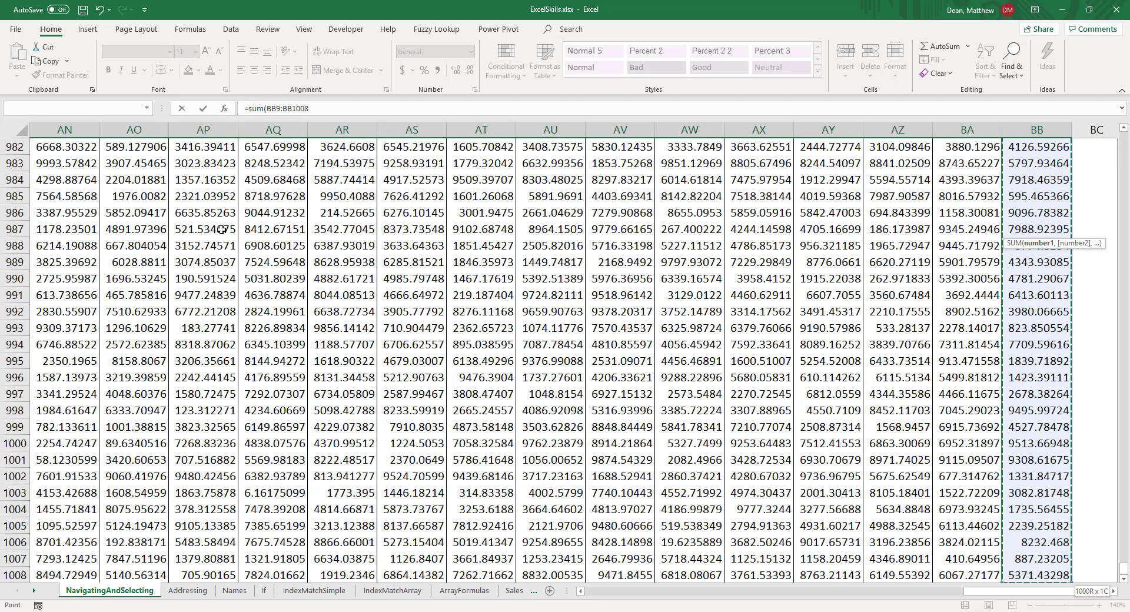
text())
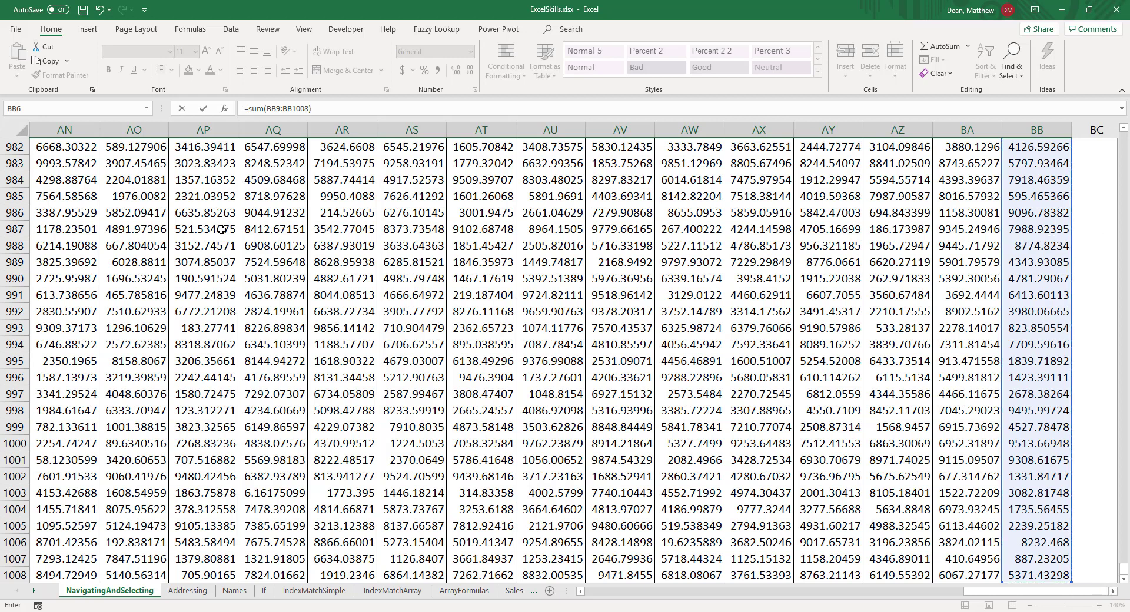
key(ctrl+Return)
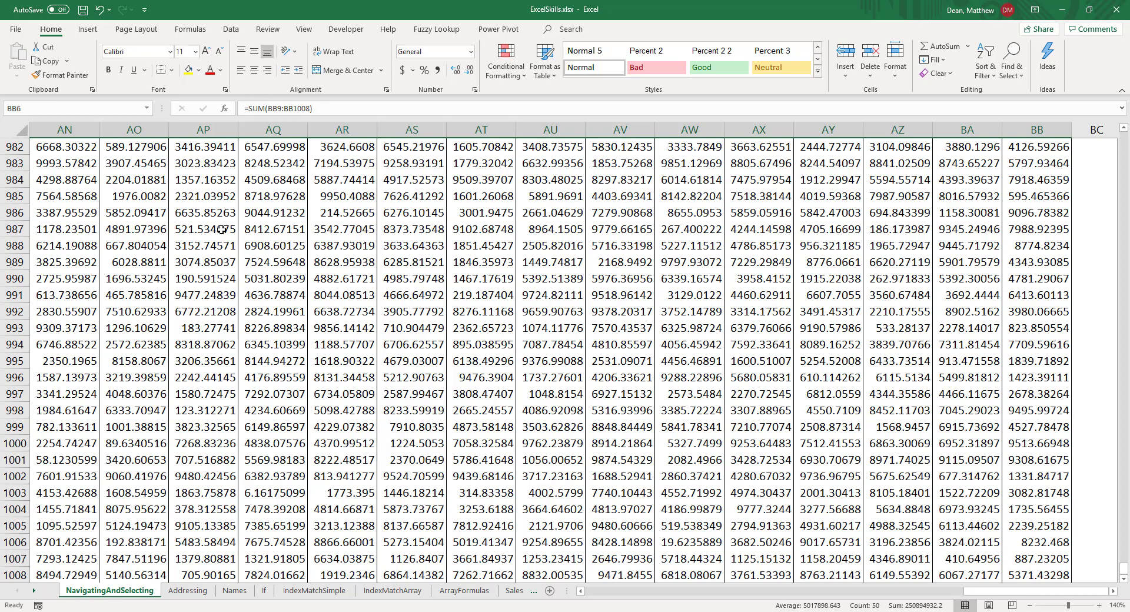
key(ctrl+Home)
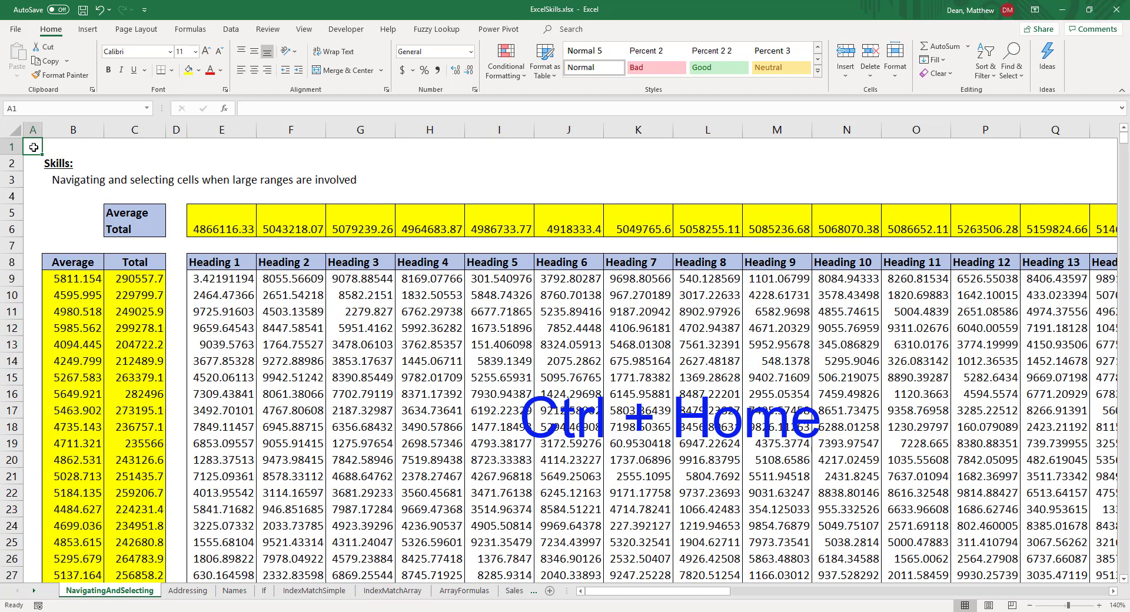
Step: Go to BB5 via the last filled cell of the Total row and select the Average row back to E5, excluding the label
click(229, 229)
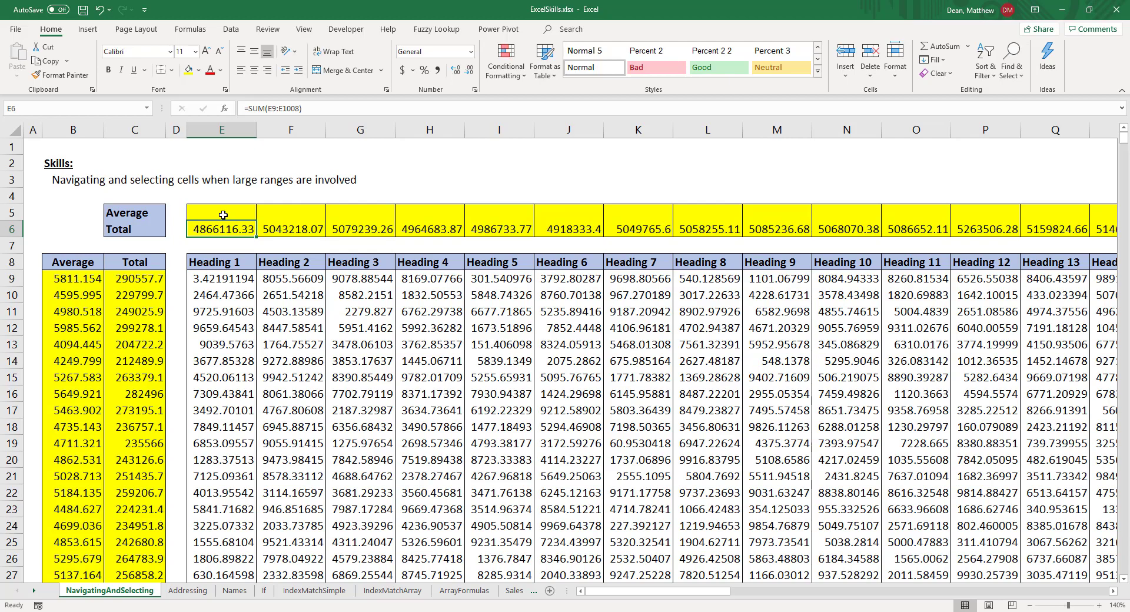
key(ctrl+Right)
key(Up)
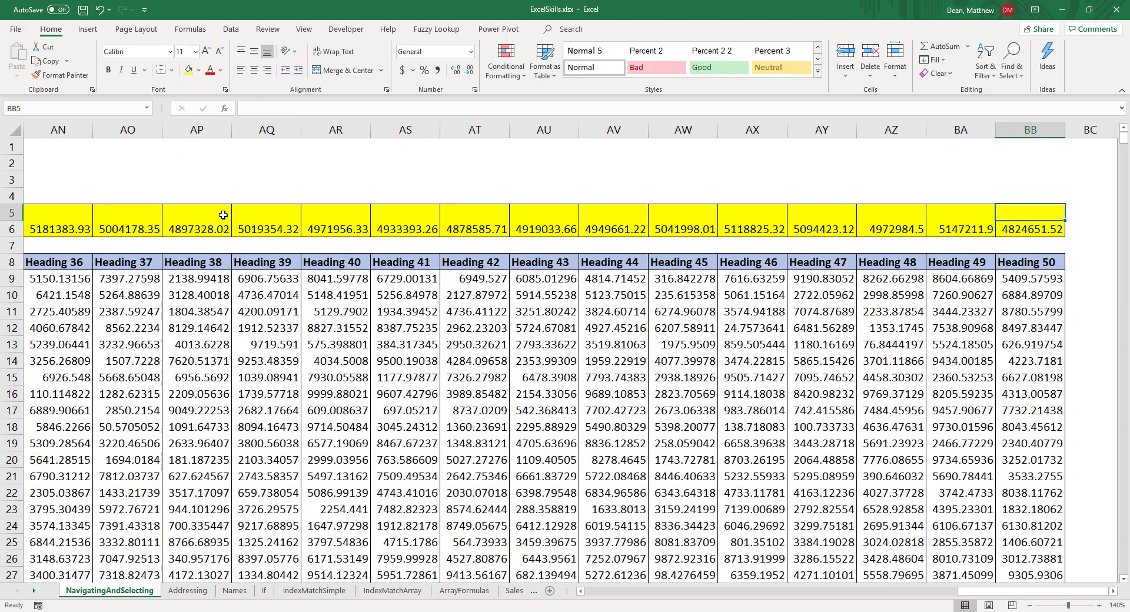
key(ctrl+shift+Left)
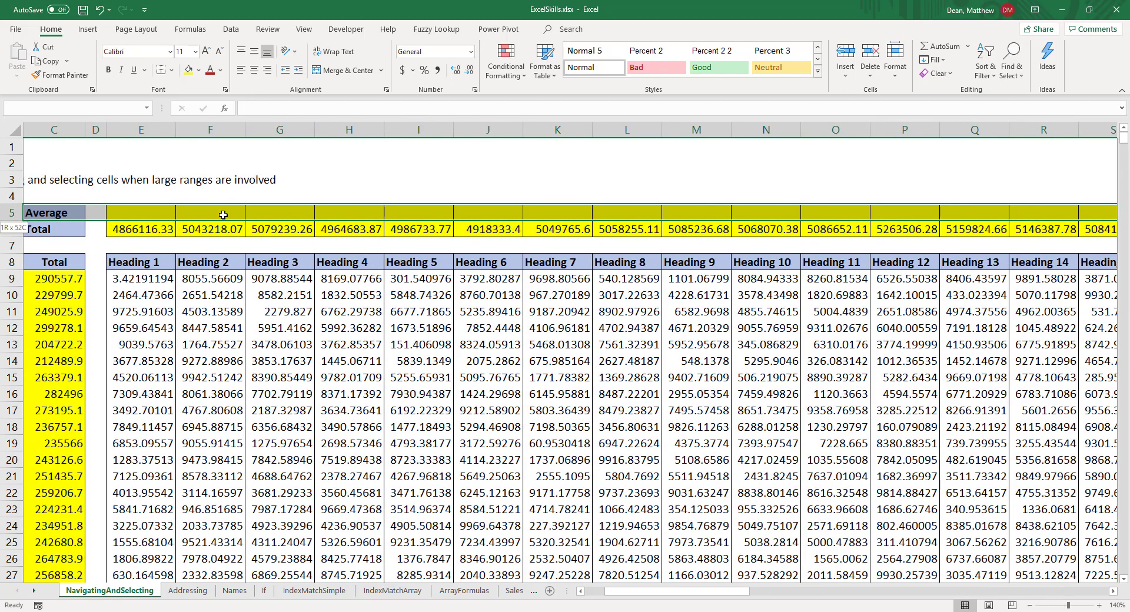
key(shift+Right)
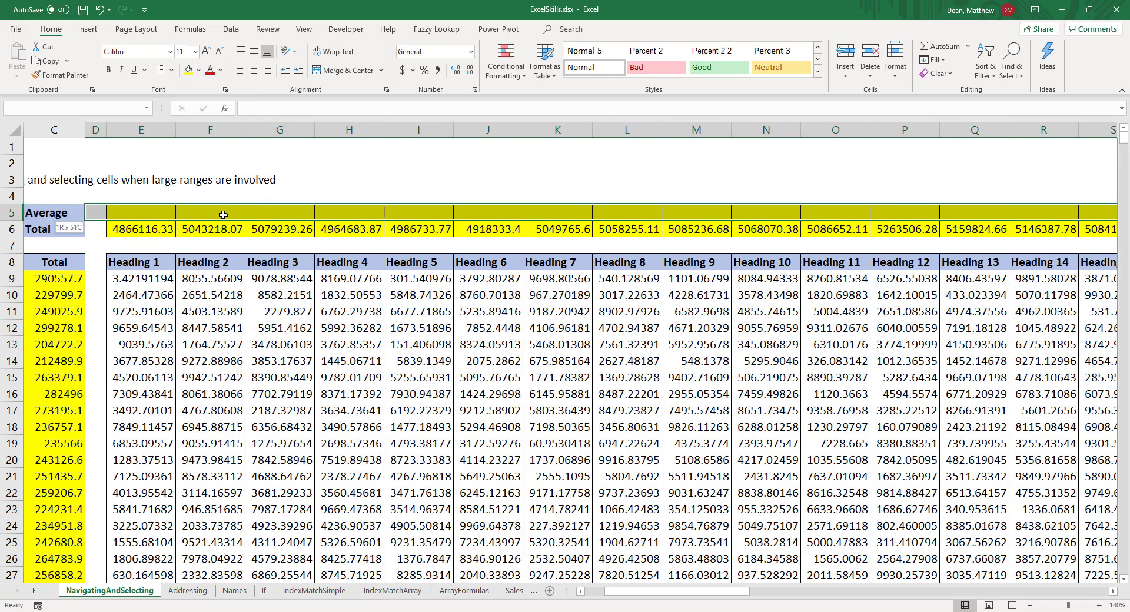
key(shift+Right)
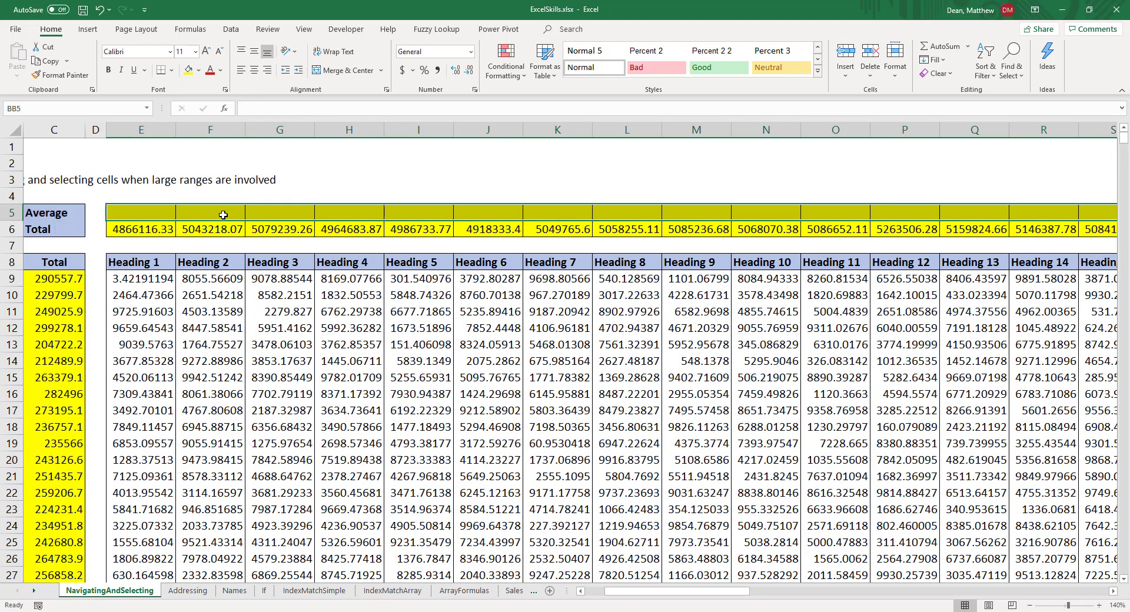
Step: Fill the whole selected Average row at once with =AVERAGE(BB9:BB1008), entered relative to BB5, and return to cell A1
text(=aver)
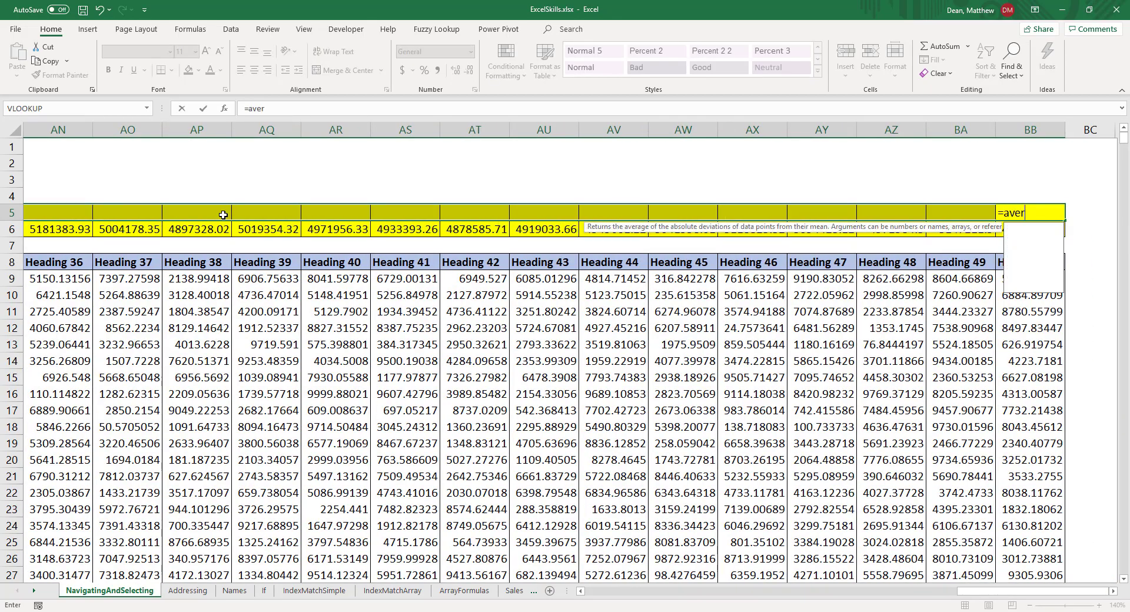
text(age()
key(Down)
key(Down)
key(Down)
key(Down)
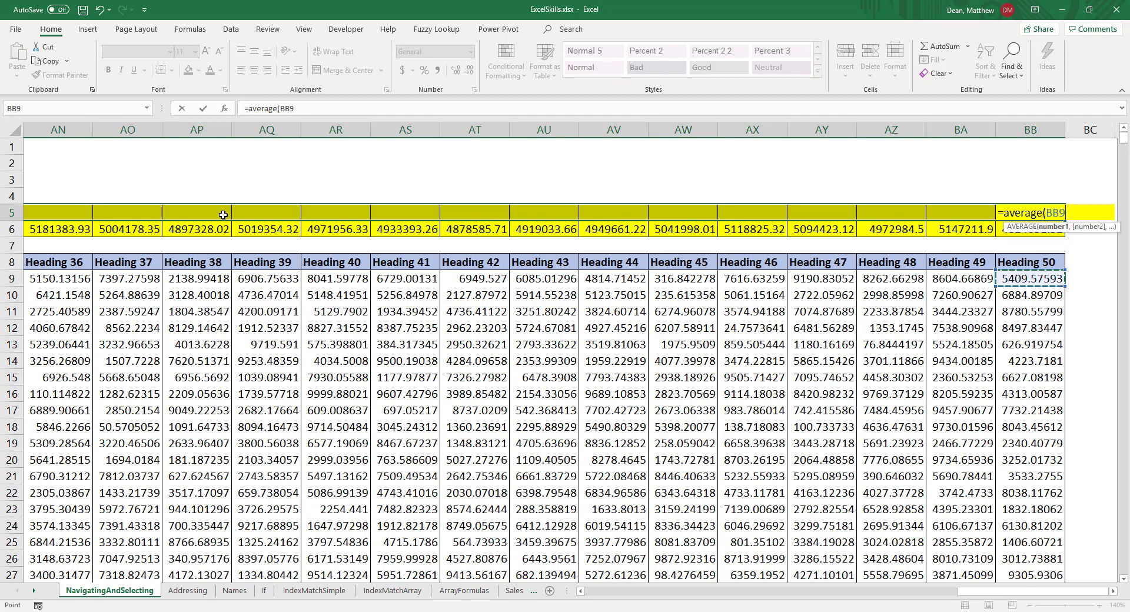
key(ctrl+shift+Down)
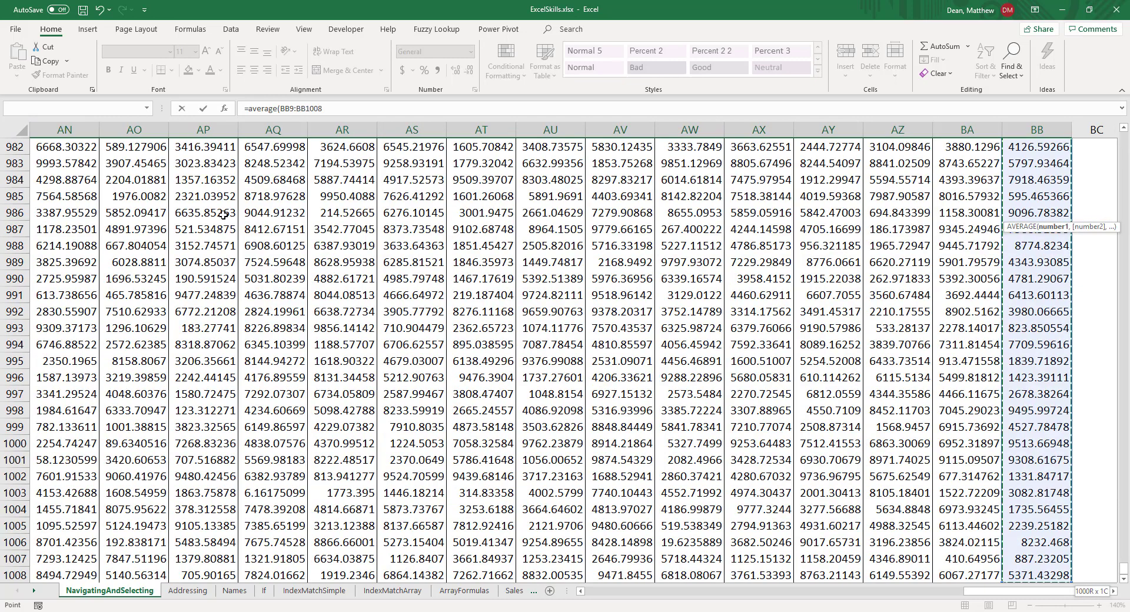
text())
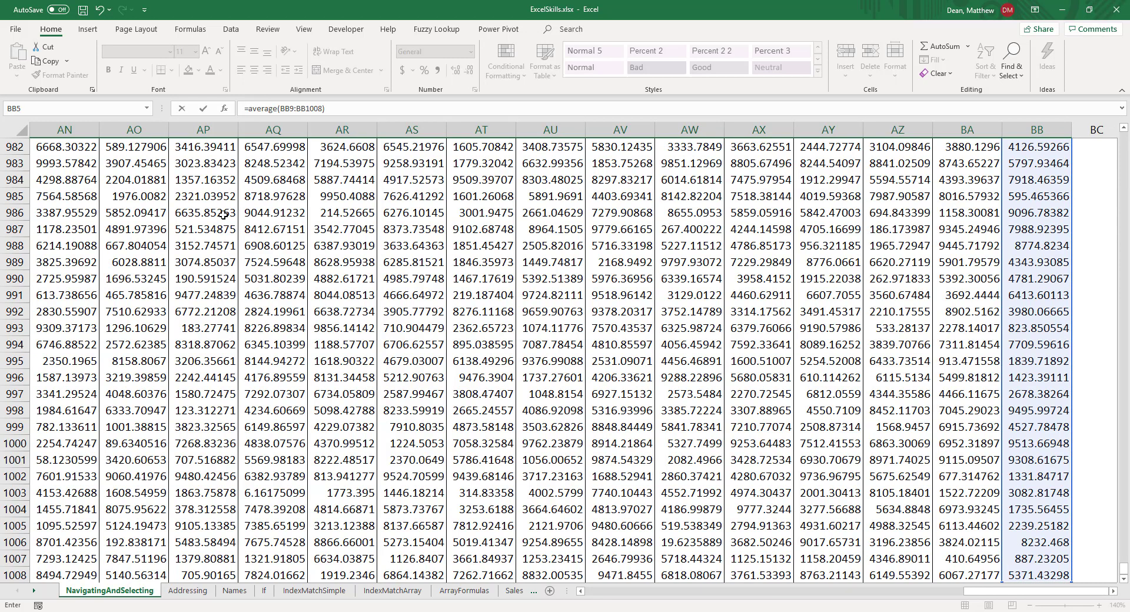
key(ctrl+Return)
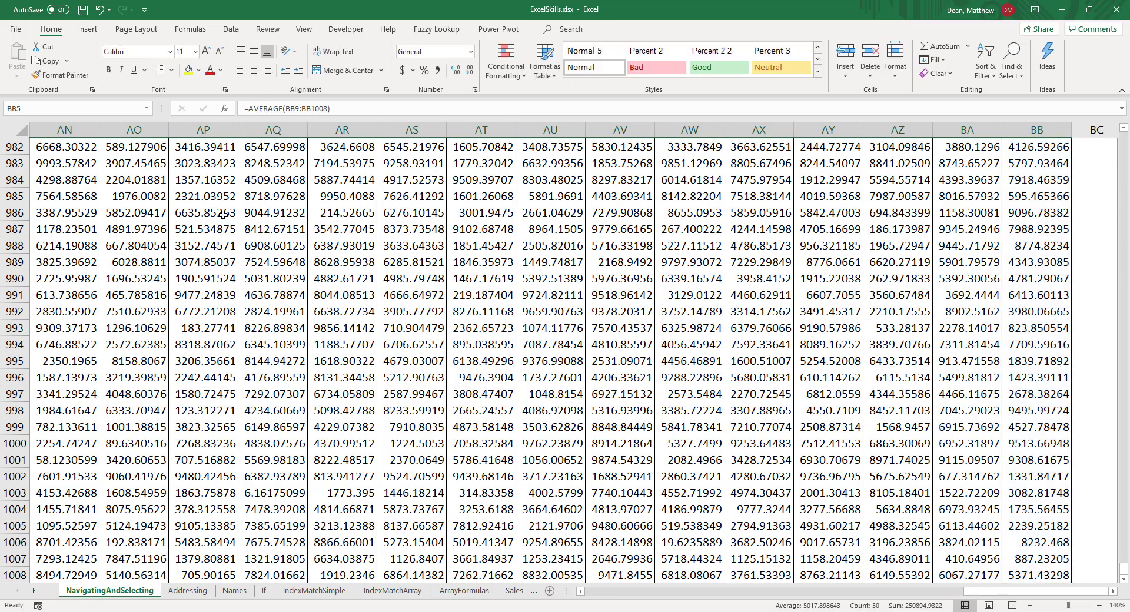
key(ctrl+Home)
Step: Check the average formulas in E5 and F5 and the total formulas in E6 and C9
click(223, 215)
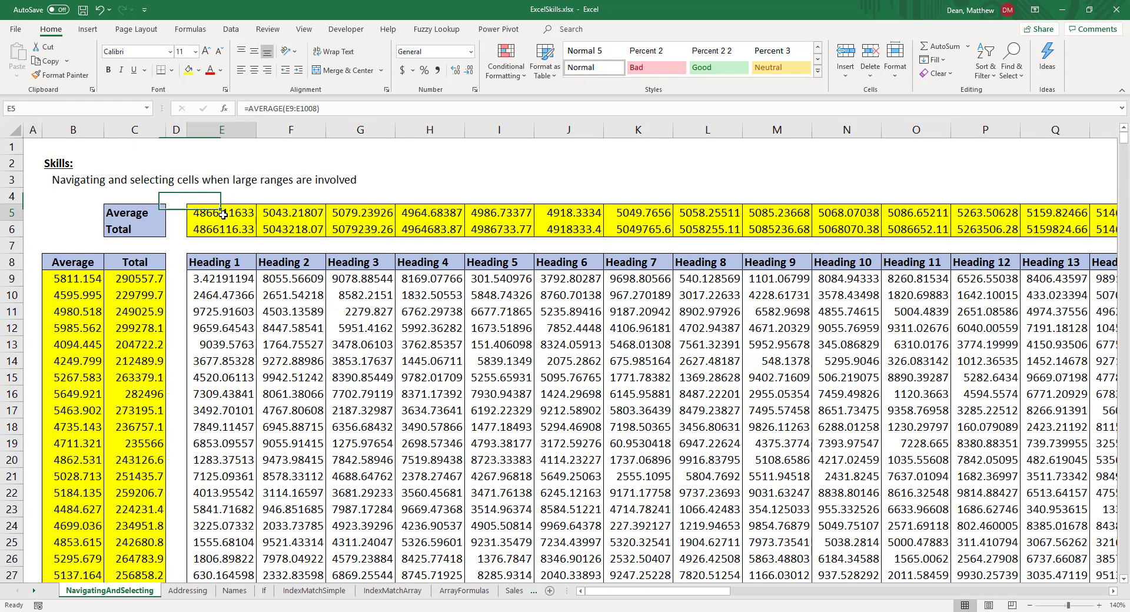
key(Right)
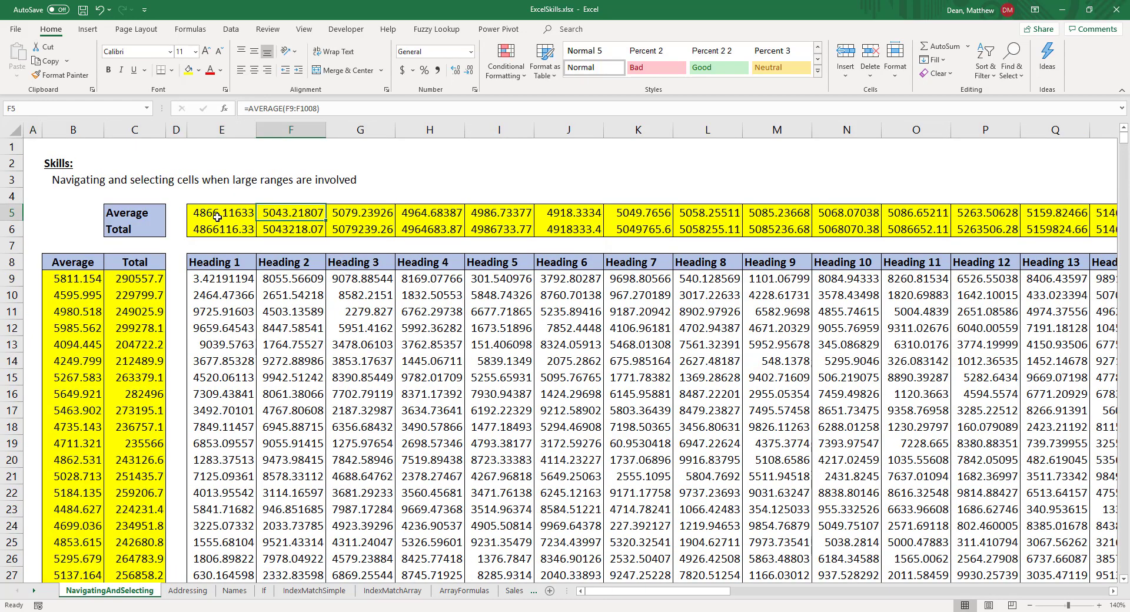
click(216, 215)
key(Down)
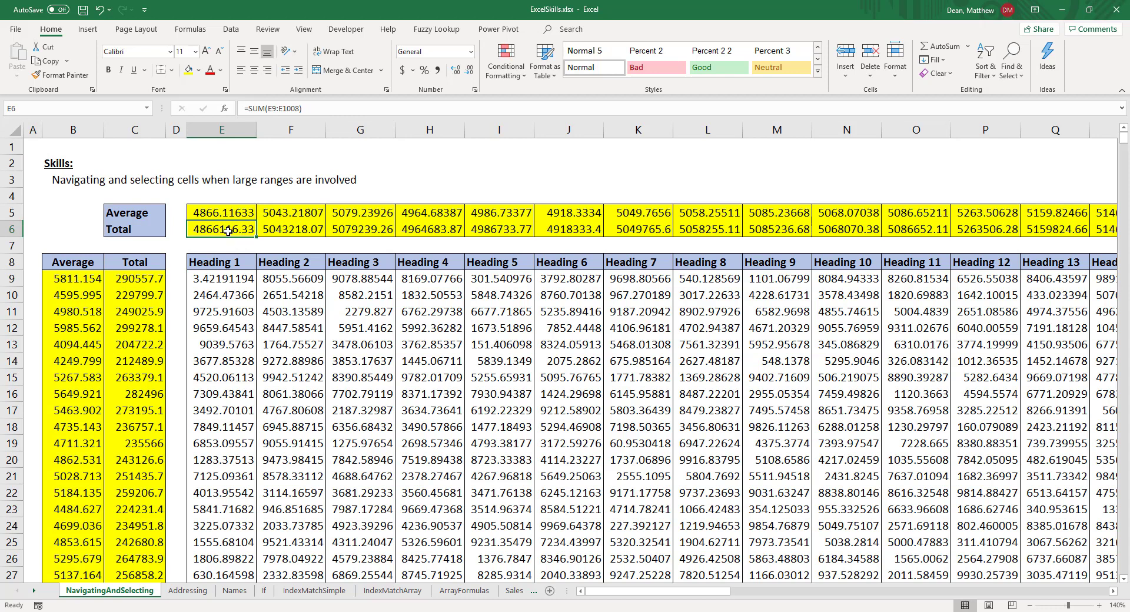
click(221, 214)
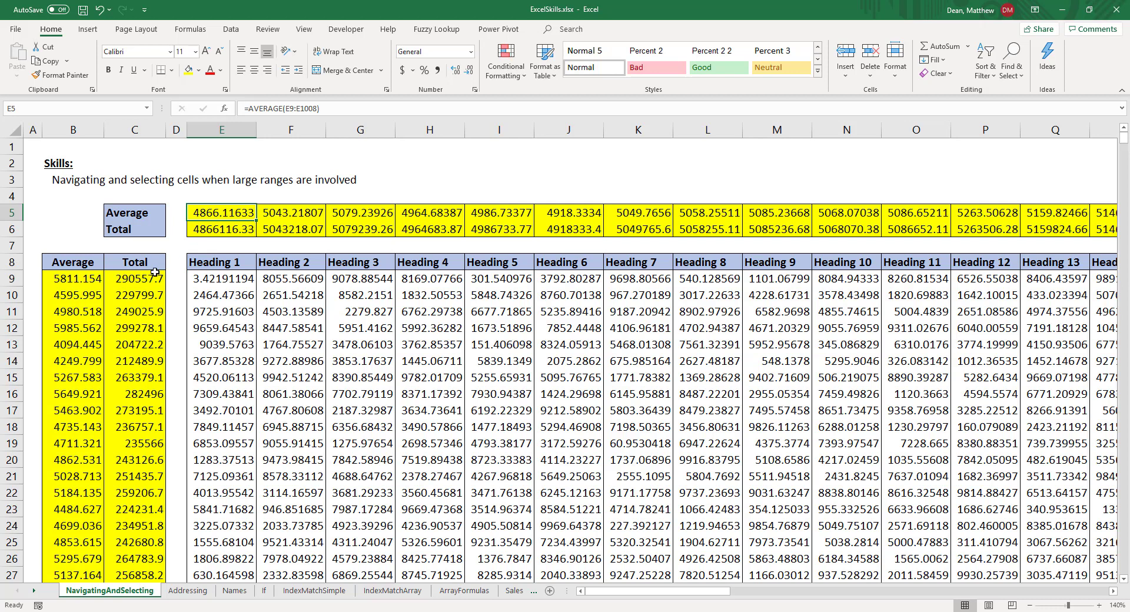
click(122, 280)
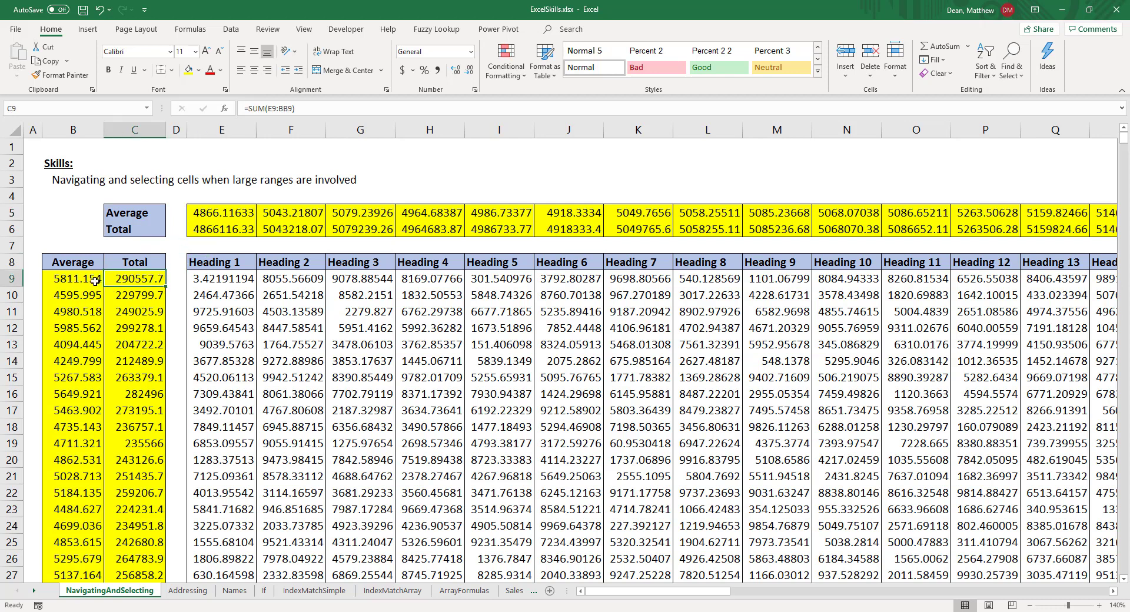